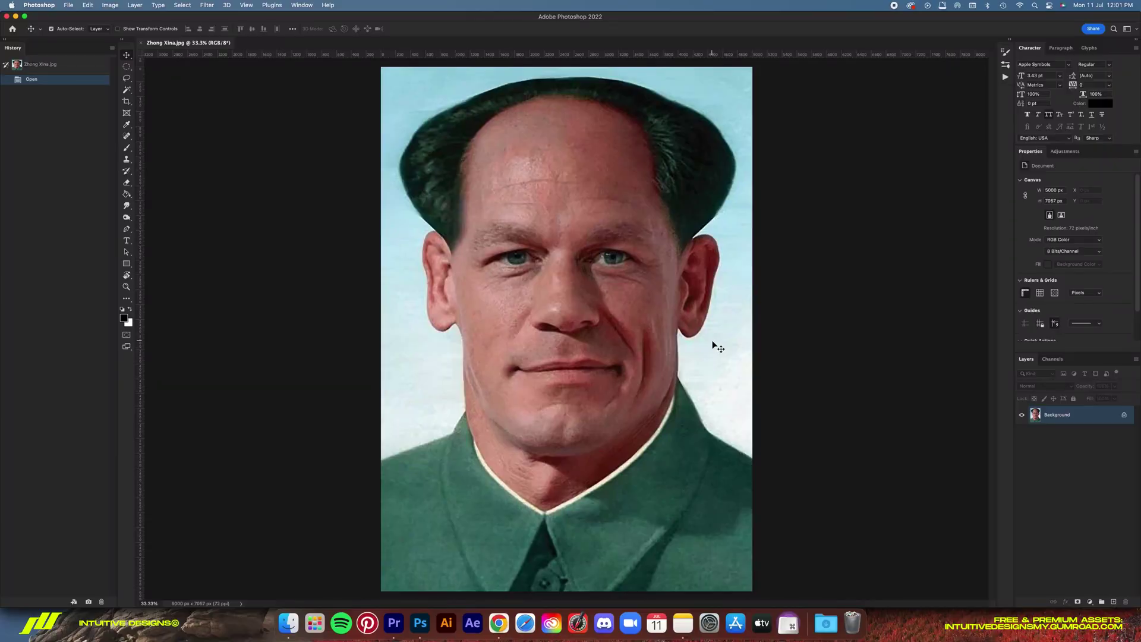
# - Zoom out to view the whole painting, then zoom back in on it
pyautogui.press('super+minus')
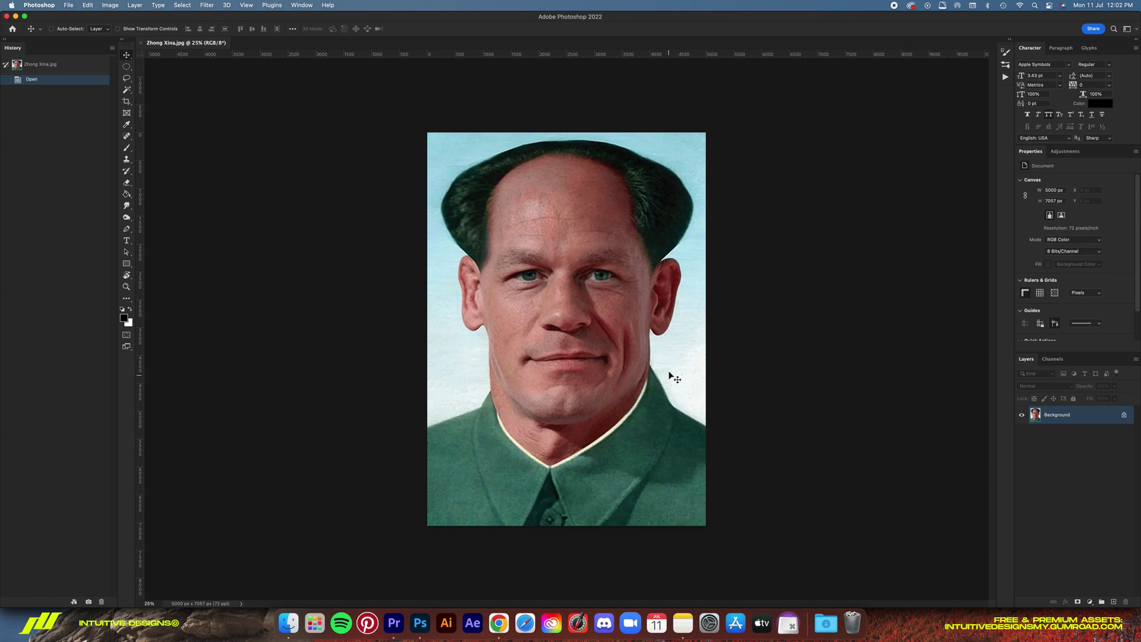
pyautogui.press('super+equal')
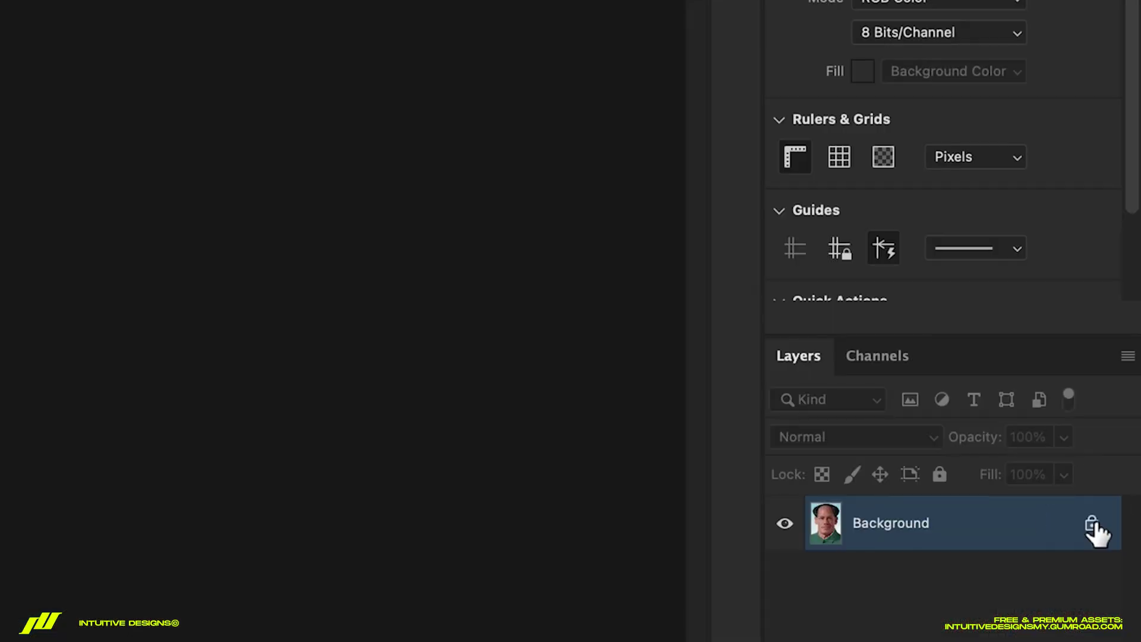
# - Unlock the Background into Layer 0 and run Select Subject to outline the man
pyautogui.click(1125, 416)
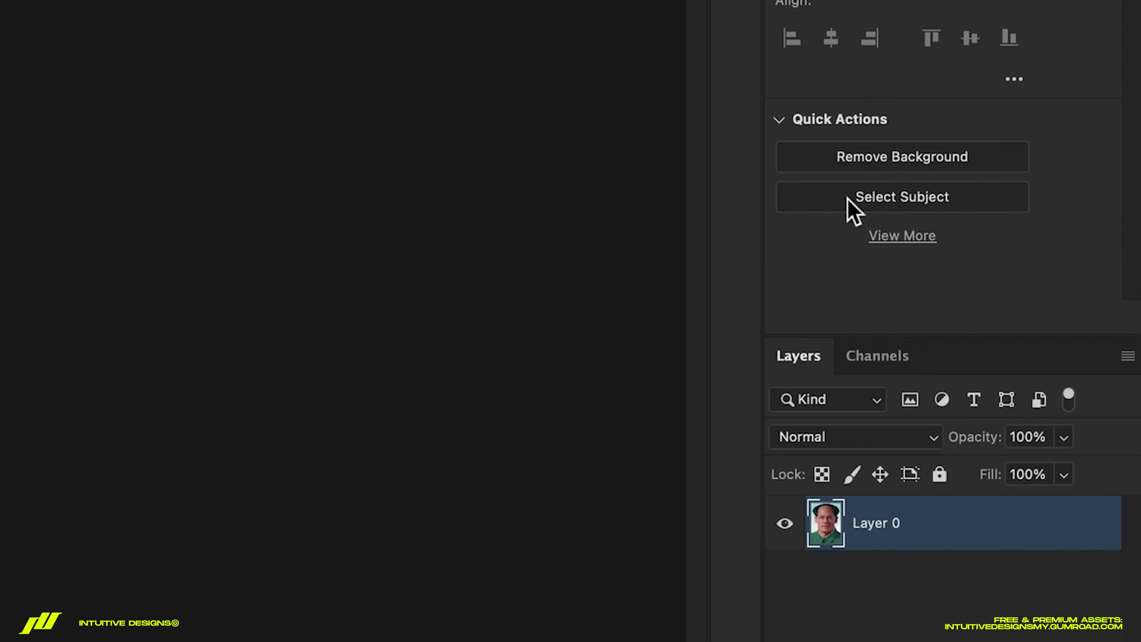
pyautogui.click(915, 194)
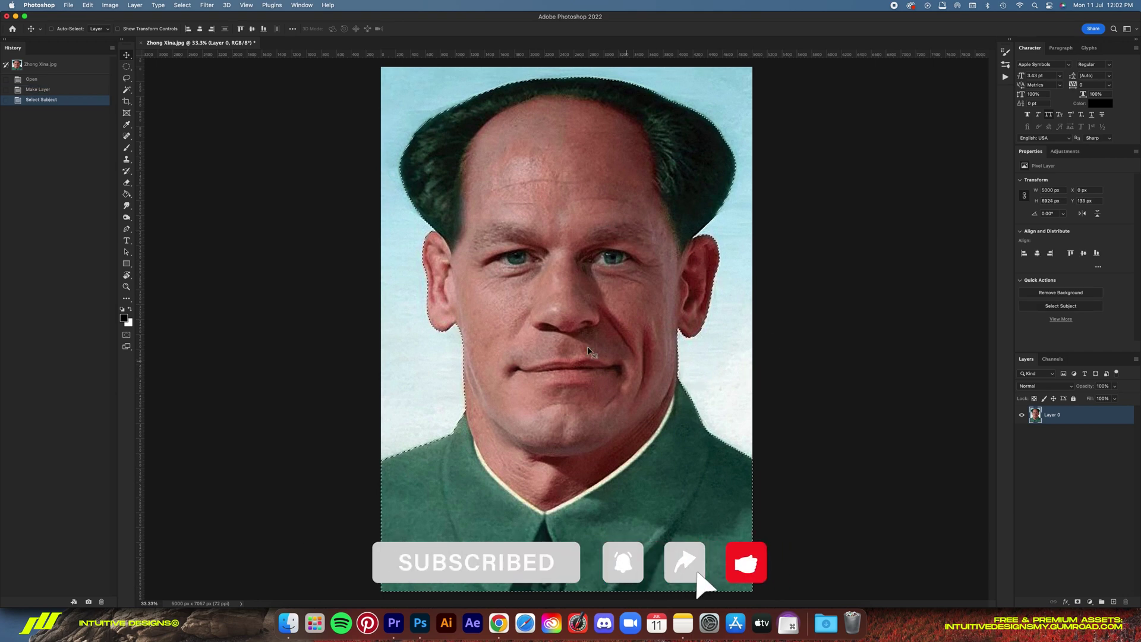
pyautogui.scroll(3, 503, 254)
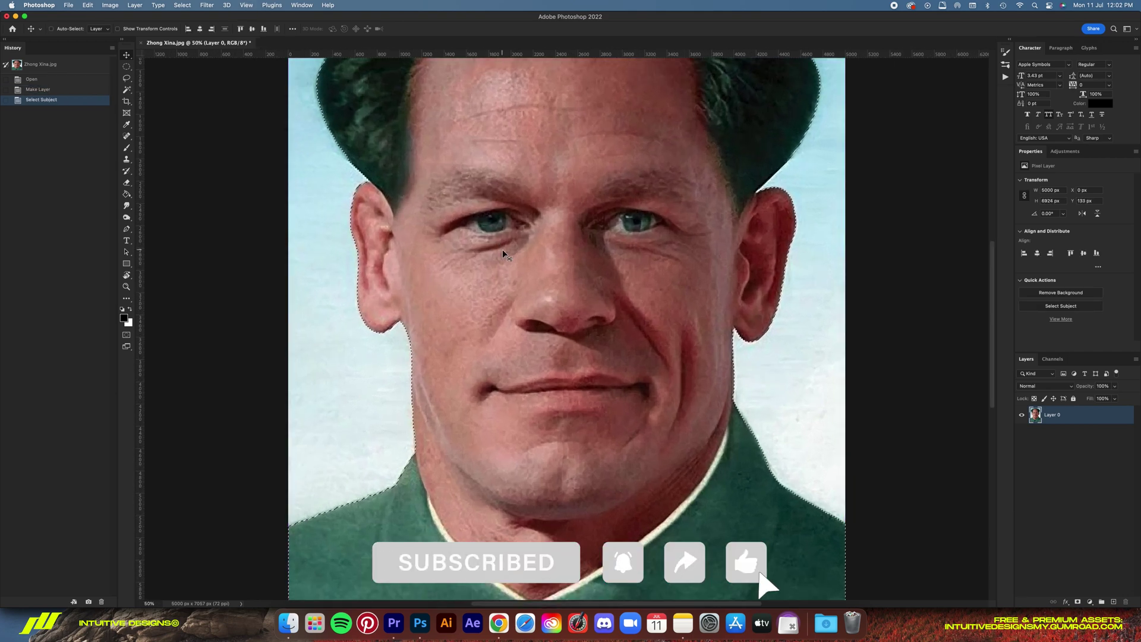
pyautogui.scroll(2, 351, 216)
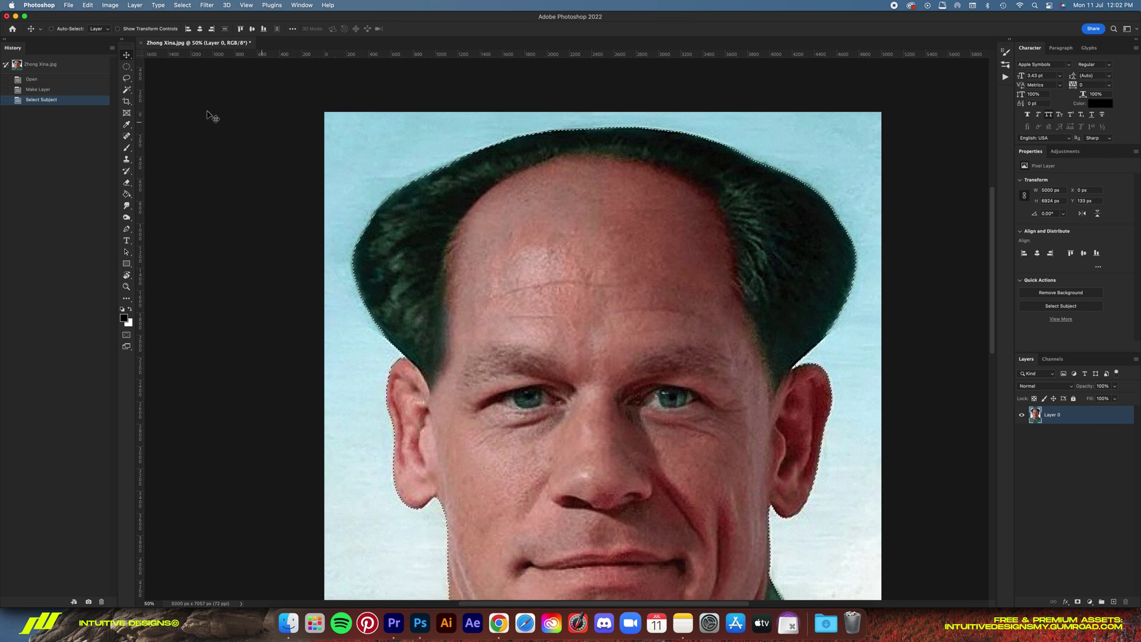
# - Try a lasso tweak on the hairline, undo it, then output the selection via Select and Mask as a masked layer
pyautogui.press('l')
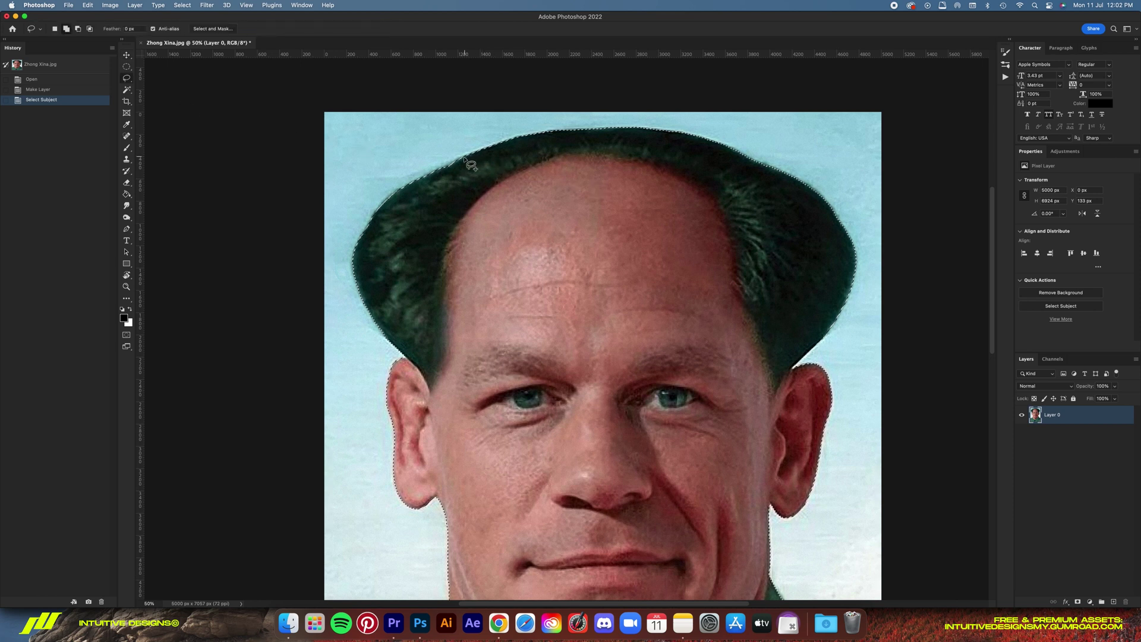
pyautogui.moveTo(466, 158)
pyautogui.mouseDown()
pyautogui.moveTo(438, 168)
pyautogui.moveTo(454, 149)
pyautogui.moveTo(486, 160)
pyautogui.moveTo(517, 128)
pyautogui.moveTo(625, 126)
pyautogui.moveTo(639, 142)
pyautogui.mouseUp()
pyautogui.press('super+z')
pyautogui.press('m')
pyautogui.rightClick(654, 178)
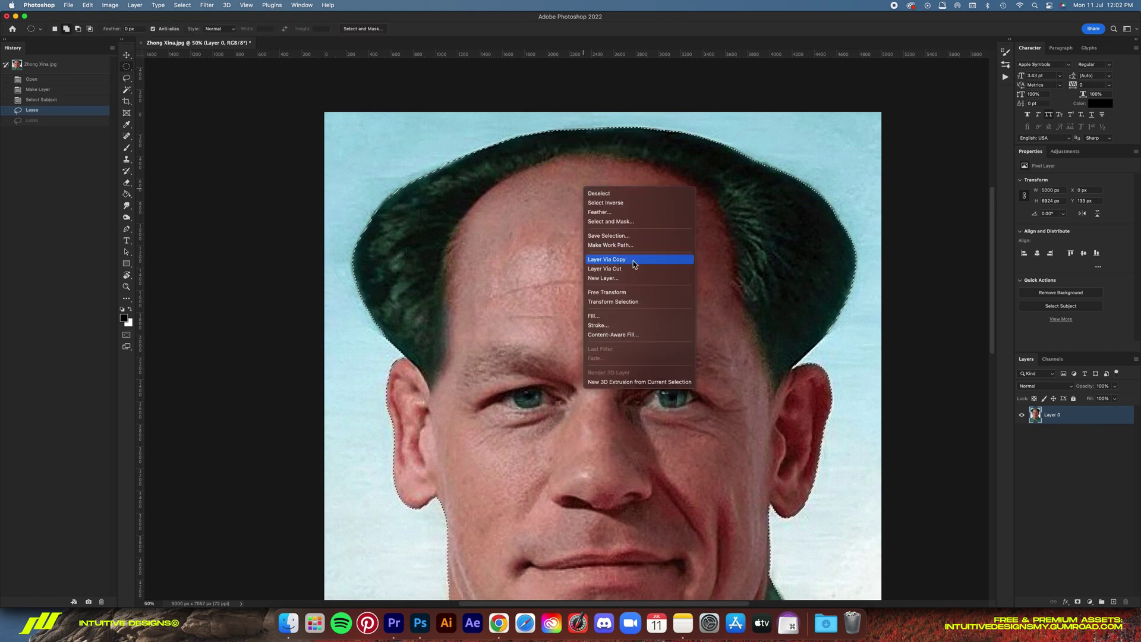
pyautogui.click(624, 222)
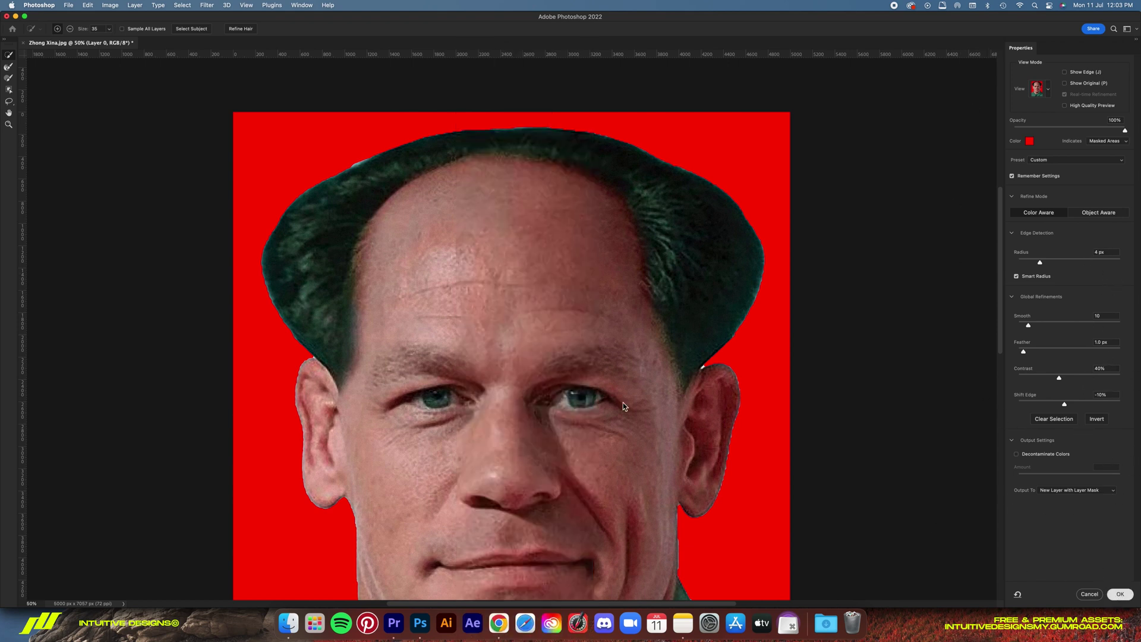
pyautogui.press('Return')
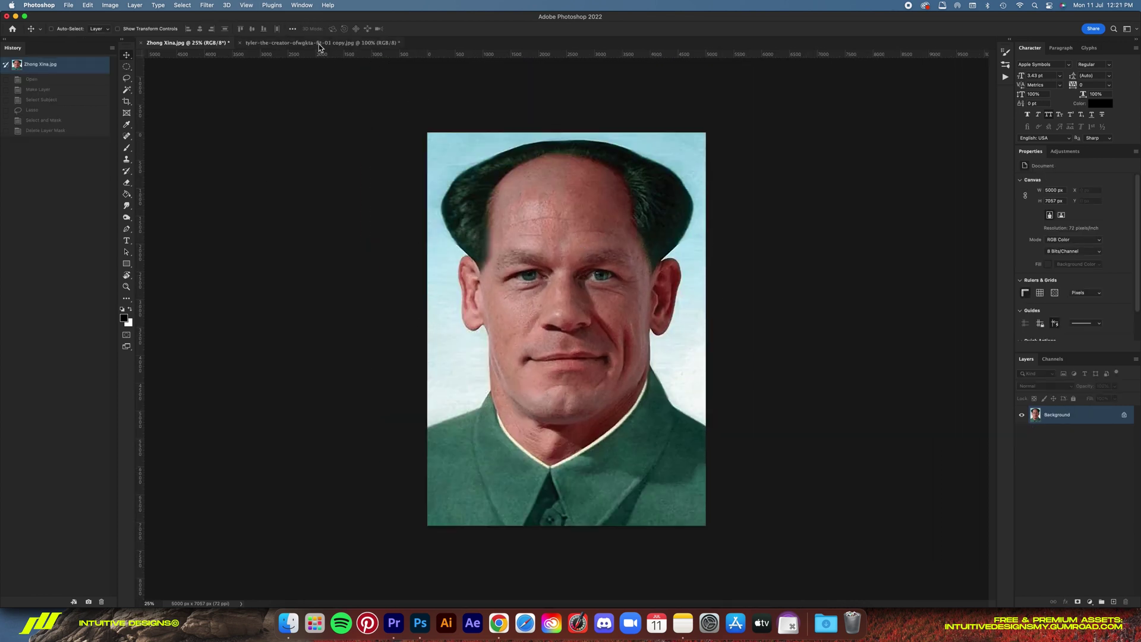
# - Switch to the tyler-the-creator-ofwgkta-fit-01 copy.jpg street photo and pick the Pen tool
pyautogui.click(318, 44)
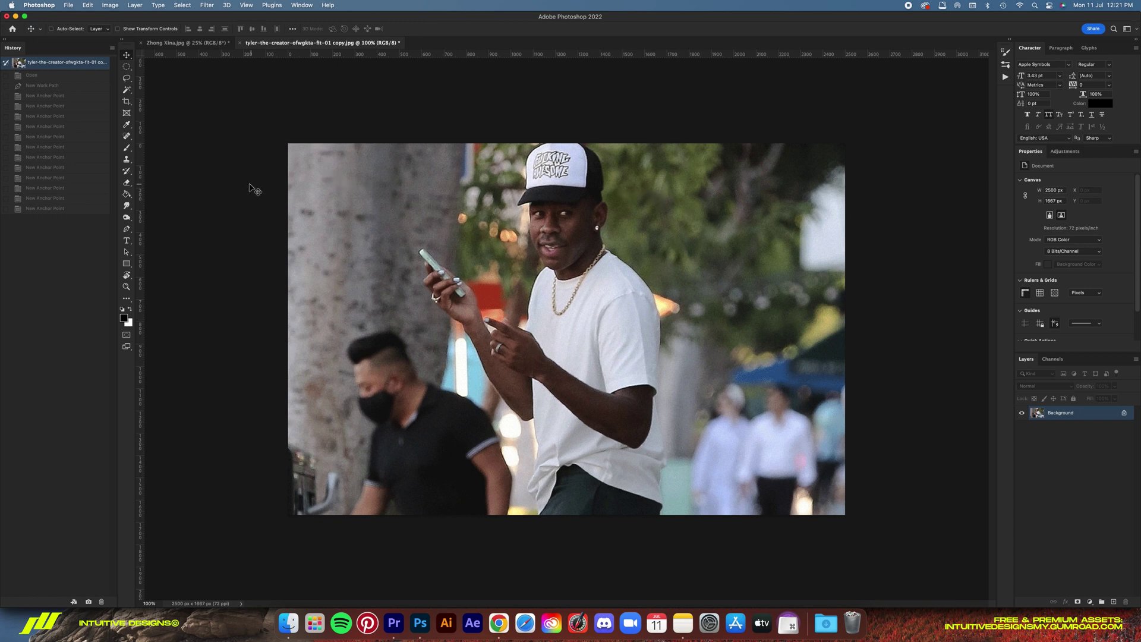
pyautogui.press('p')
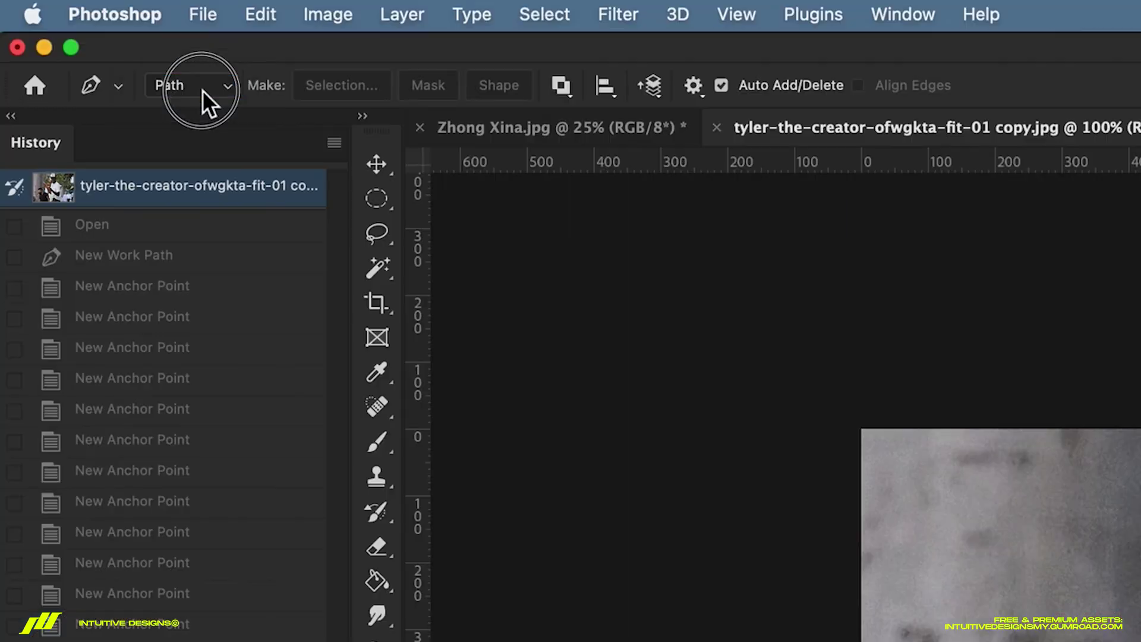
# - Keep the Pen in Path mode, zoom in, and anchor a path from the cap top down its left edge
pyautogui.click(74, 29)
pyautogui.click(74, 29)
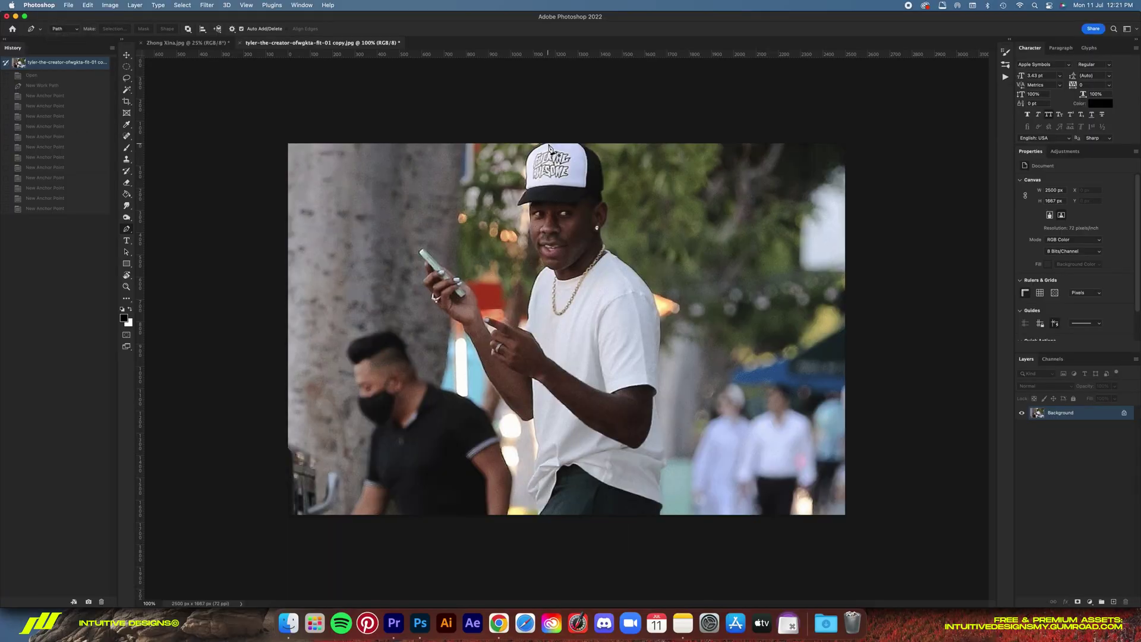
pyautogui.scroll(2, 549, 147)
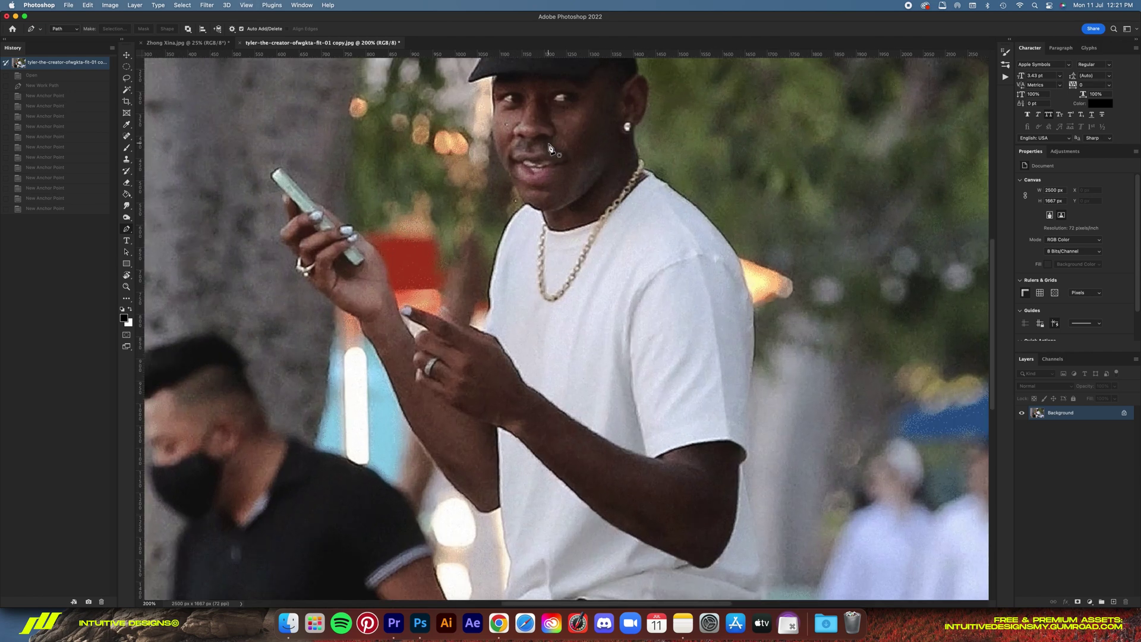
pyautogui.click(525, 183)
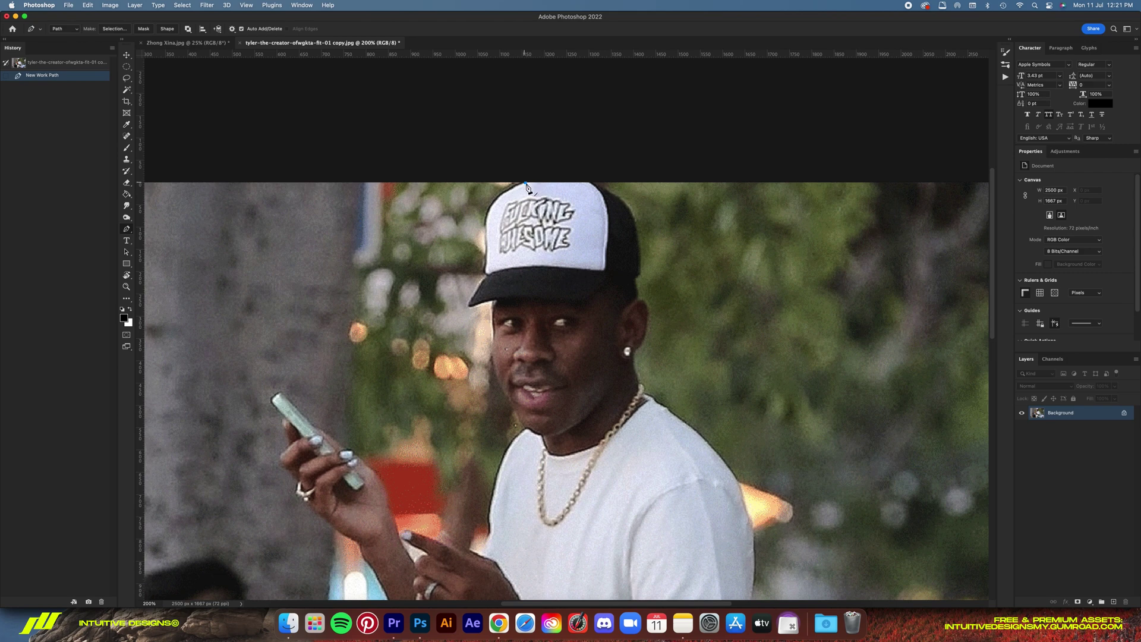
pyautogui.click(503, 191)
pyautogui.click(485, 213)
# - Extend the path further down the cap's left edge and along the brim
pyautogui.scroll(1, 486, 228)
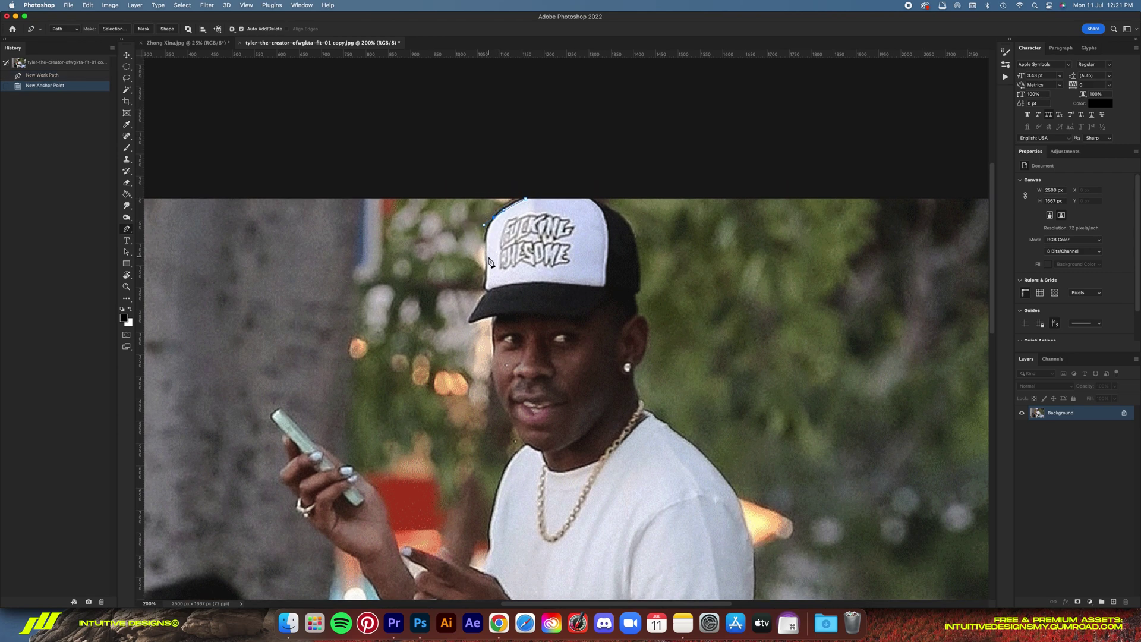
pyautogui.moveTo(487, 245); pyautogui.dragTo(487, 278)
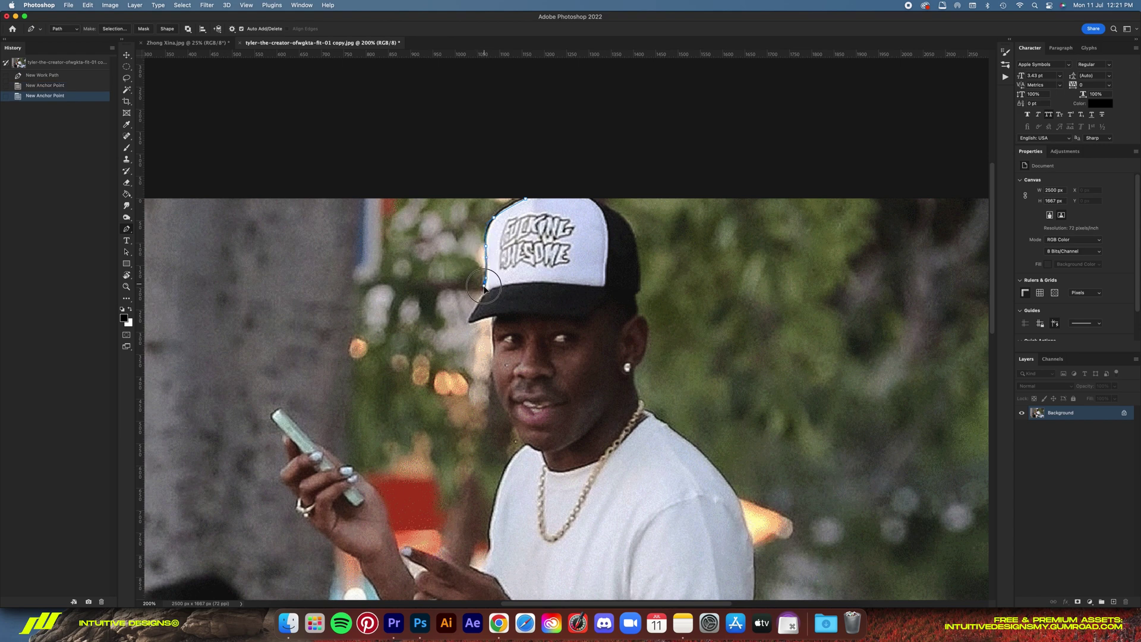
pyautogui.click(483, 292)
pyautogui.click(484, 291)
pyautogui.click(475, 314)
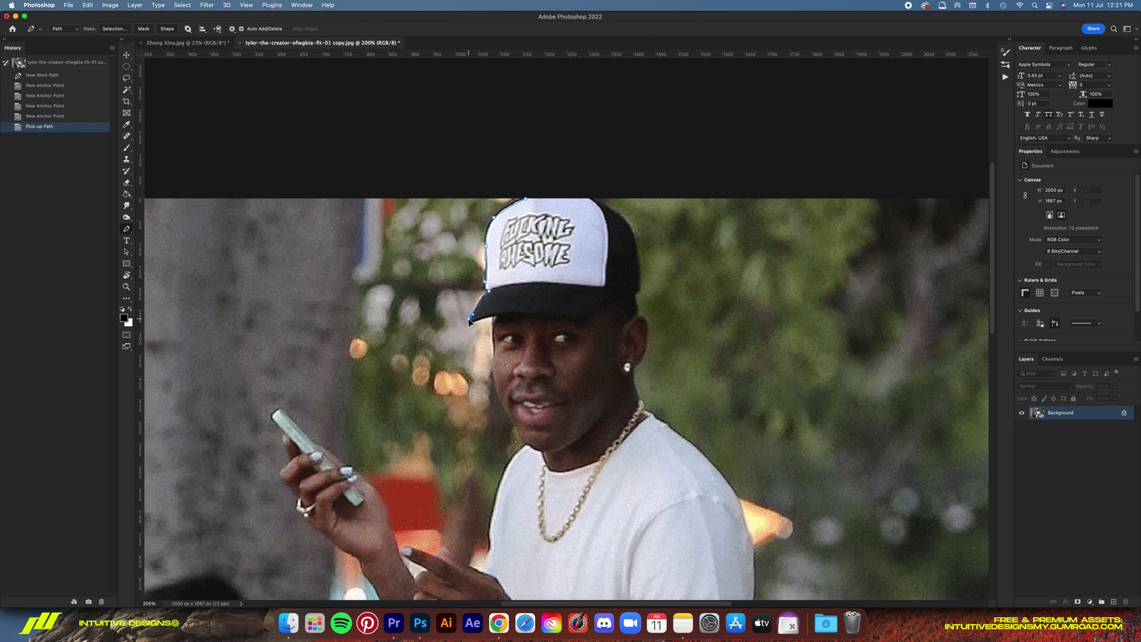
pyautogui.click(470, 319)
pyautogui.click(496, 315)
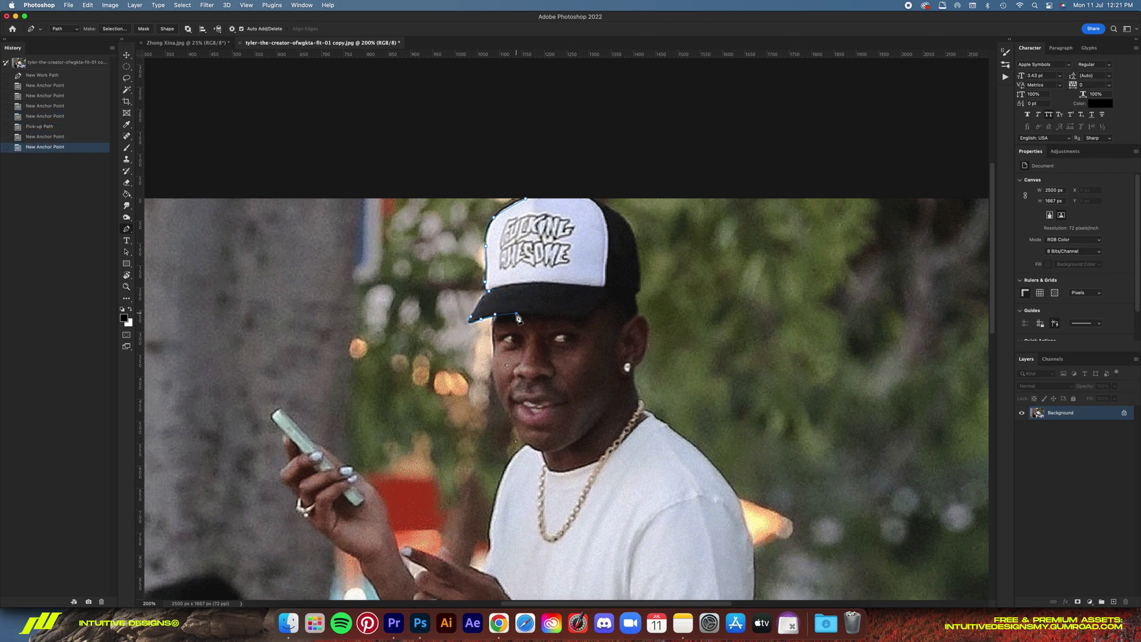
pyautogui.click(516, 313)
pyautogui.click(516, 313)
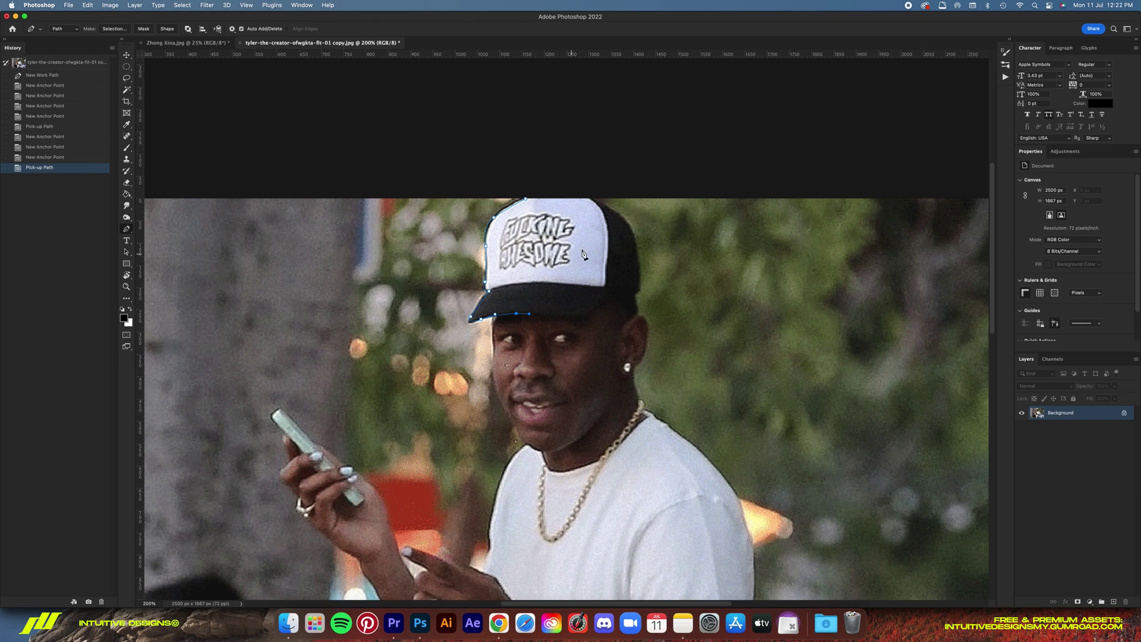
# - Revert to the History snapshot and redraw anchors from the cap top down to the brim's left tip
pyautogui.click(54, 65)
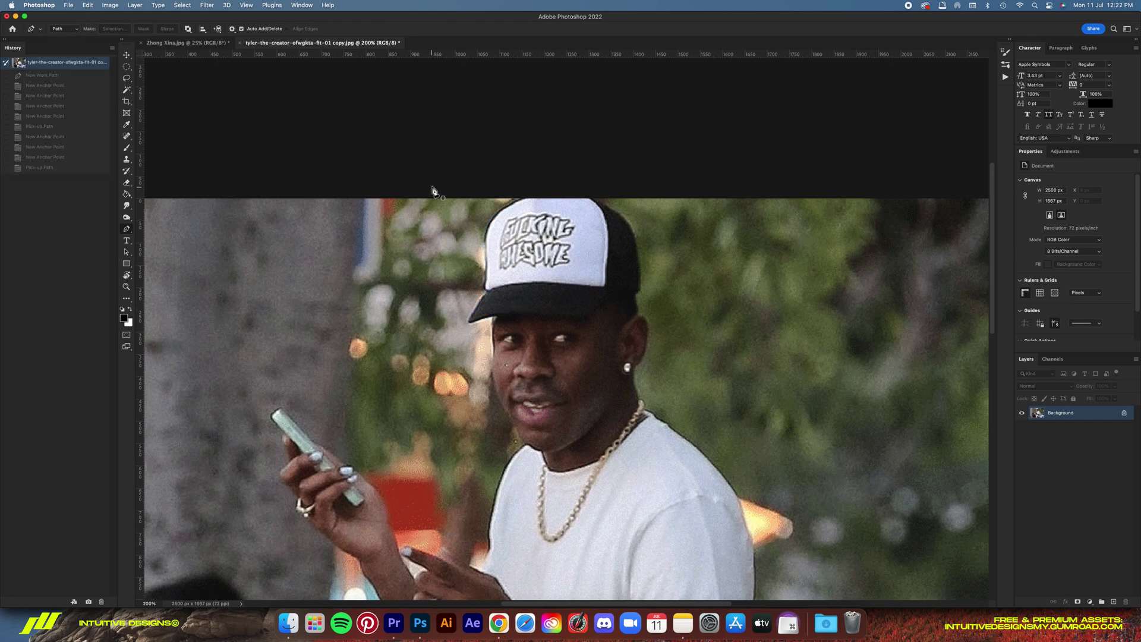
pyautogui.click(526, 198)
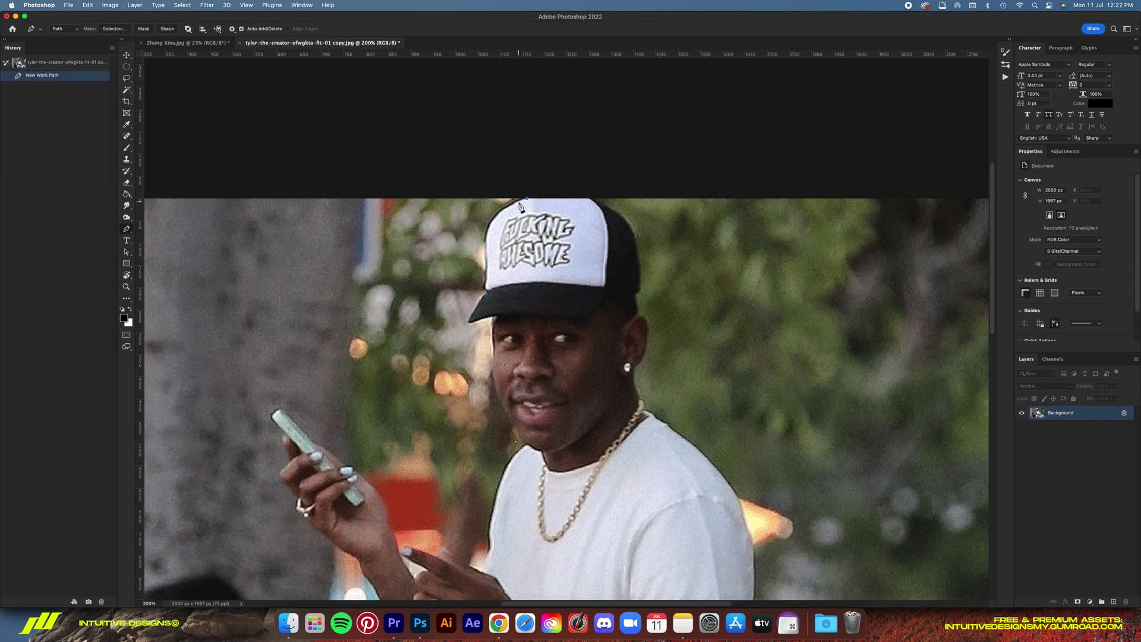
pyautogui.click(491, 225)
pyautogui.click(487, 276)
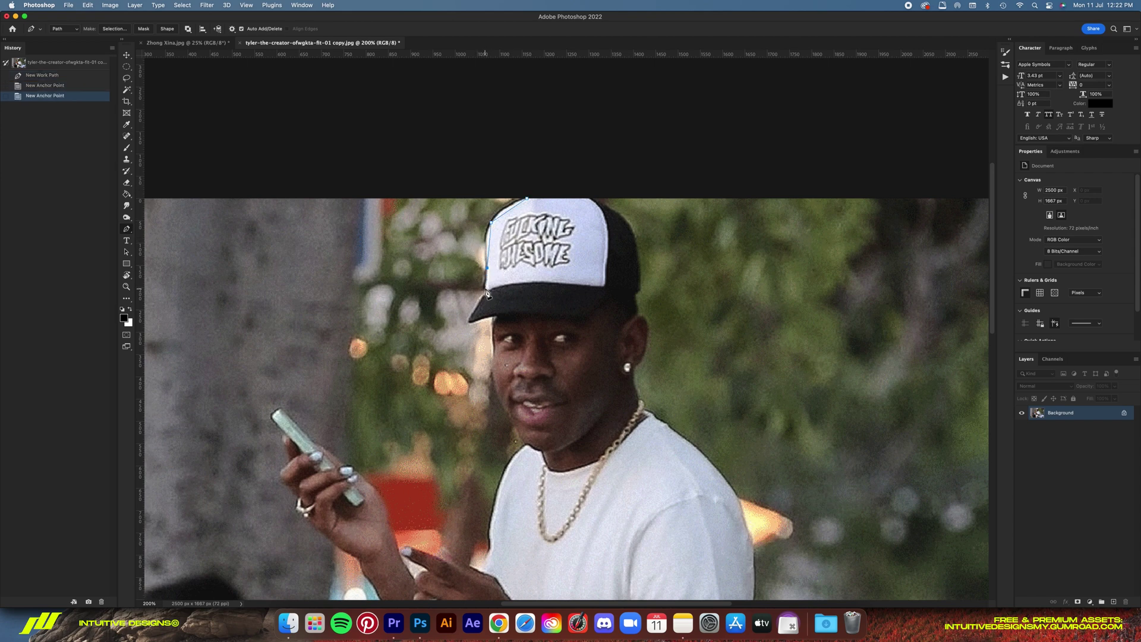
pyautogui.click(487, 288)
pyautogui.click(490, 290)
pyautogui.click(470, 320)
pyautogui.click(483, 319)
# - Continue anchors along the brim and up the cap's right side, closing the path at the start
pyautogui.click(560, 310)
pyautogui.click(582, 314)
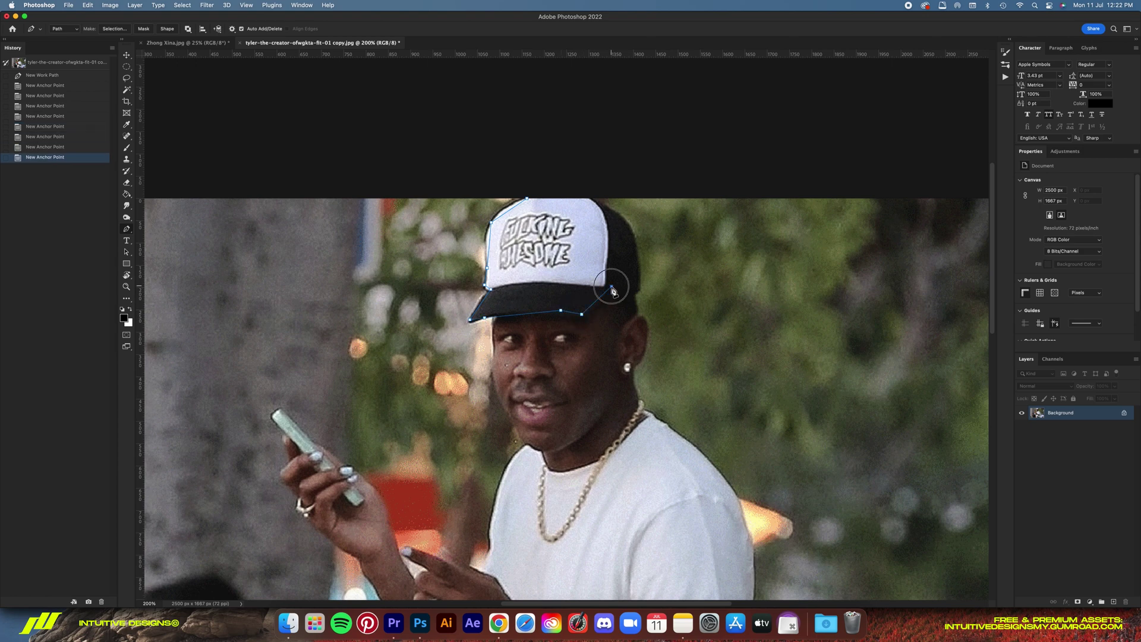
pyautogui.click(611, 287)
pyautogui.click(637, 289)
pyautogui.click(627, 220)
pyautogui.click(585, 193)
pyautogui.click(527, 199)
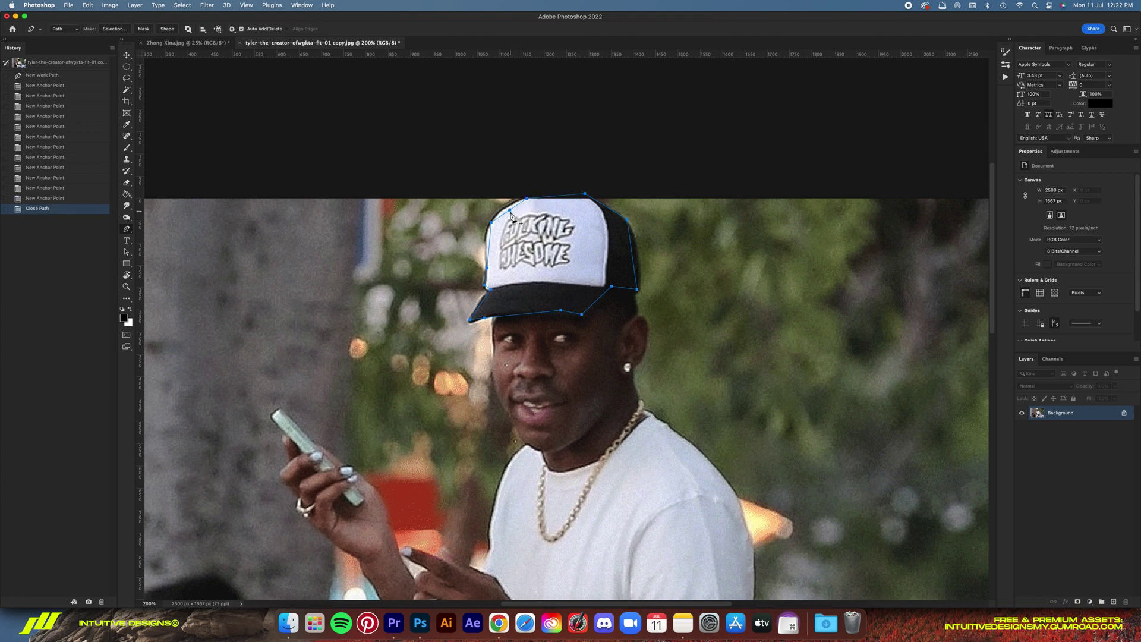
# - Add and bend anchors so the path hugs the cap's top-left curve and brim corner
pyautogui.click(506, 211)
pyautogui.moveTo(504, 209); pyautogui.dragTo(488, 240)
pyautogui.click(488, 238)
pyautogui.click(490, 291)
pyautogui.moveTo(489, 289); pyautogui.dragTo(510, 314)
pyautogui.click(486, 305)
pyautogui.click(476, 322)
# - Nudge the path along the cap's top and right edges for a tight fit
pyautogui.moveTo(532, 195); pyautogui.dragTo(546, 193)
pyautogui.moveTo(561, 192); pyautogui.dragTo(561, 192)
pyautogui.moveTo(607, 205); pyautogui.dragTo(608, 206)
pyautogui.moveTo(636, 262); pyautogui.dragTo(639, 263)
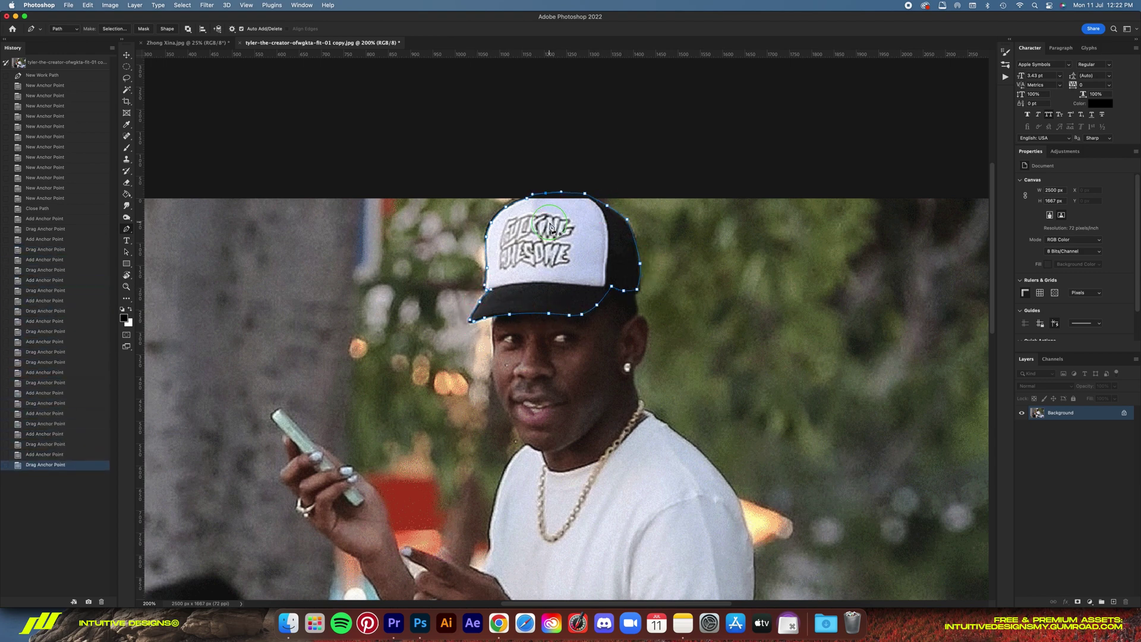
# - Turn the cap path into a selection with a 0-pixel feather radius
pyautogui.rightClick(550, 222)
pyautogui.click(587, 265)
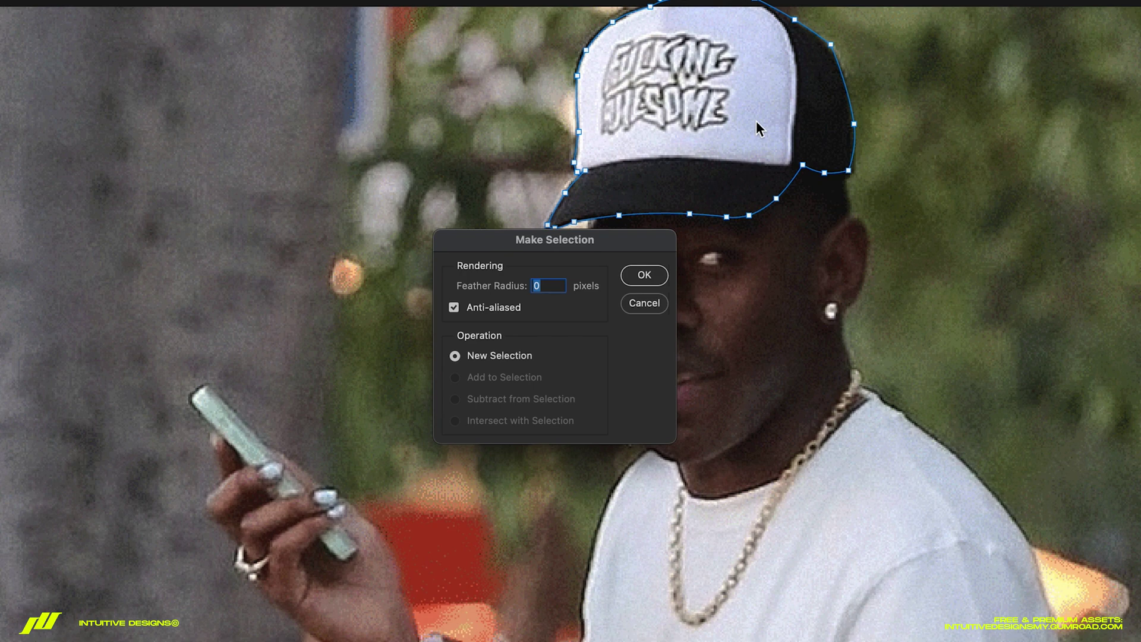
pyautogui.press('Return')
# - Output the cap selection via Select > Select and Mask as a masked layer
pyautogui.click(182, 4)
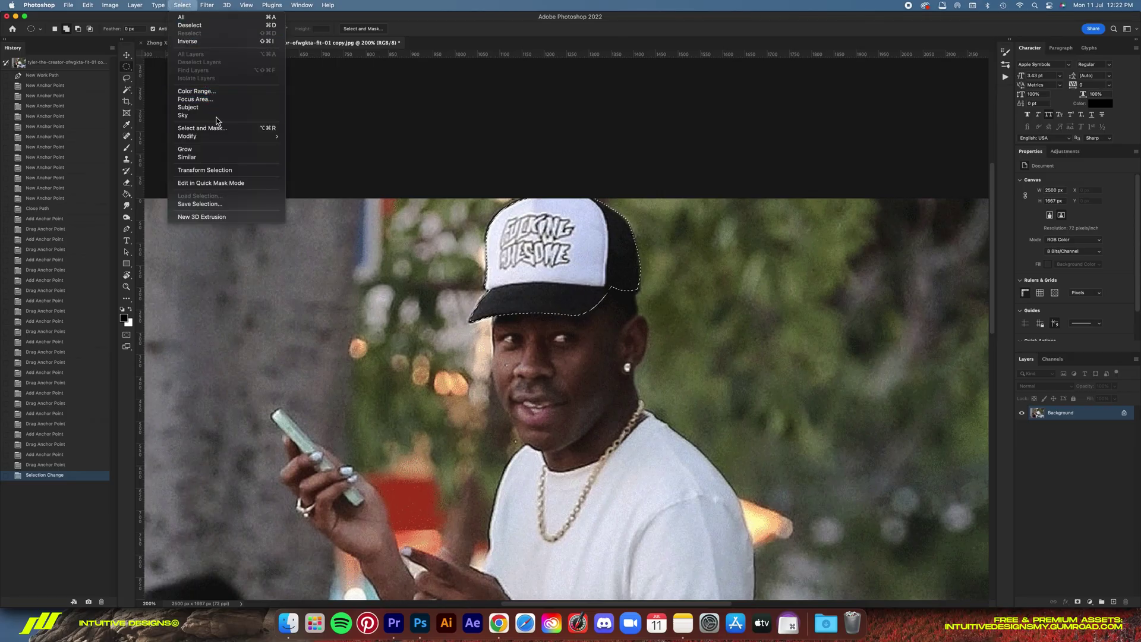
pyautogui.click(214, 128)
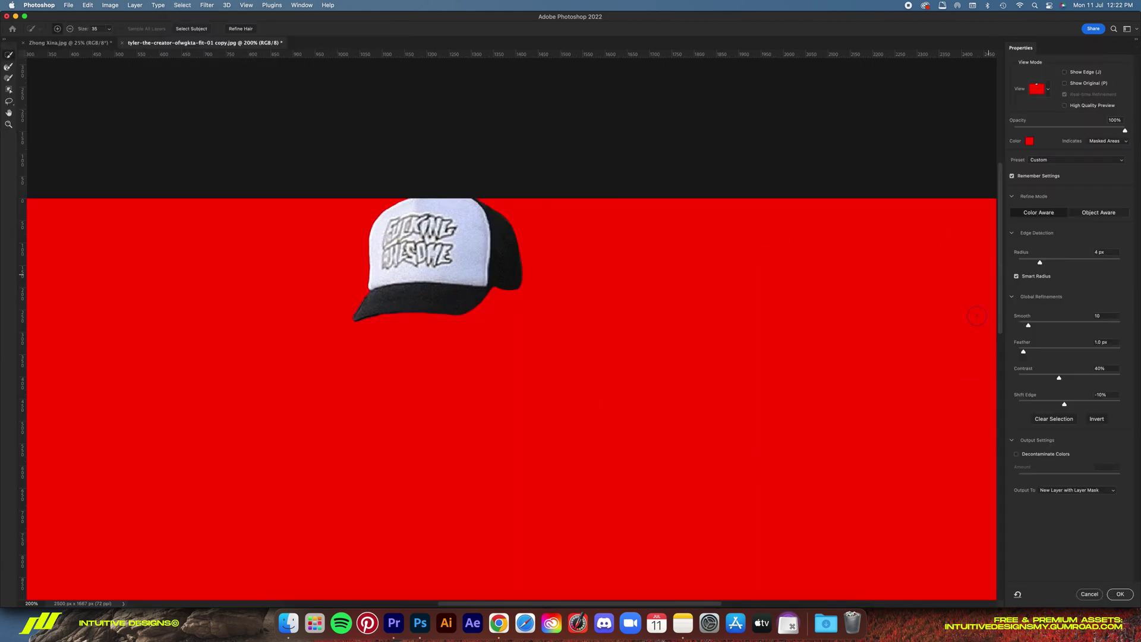
pyautogui.click(1120, 594)
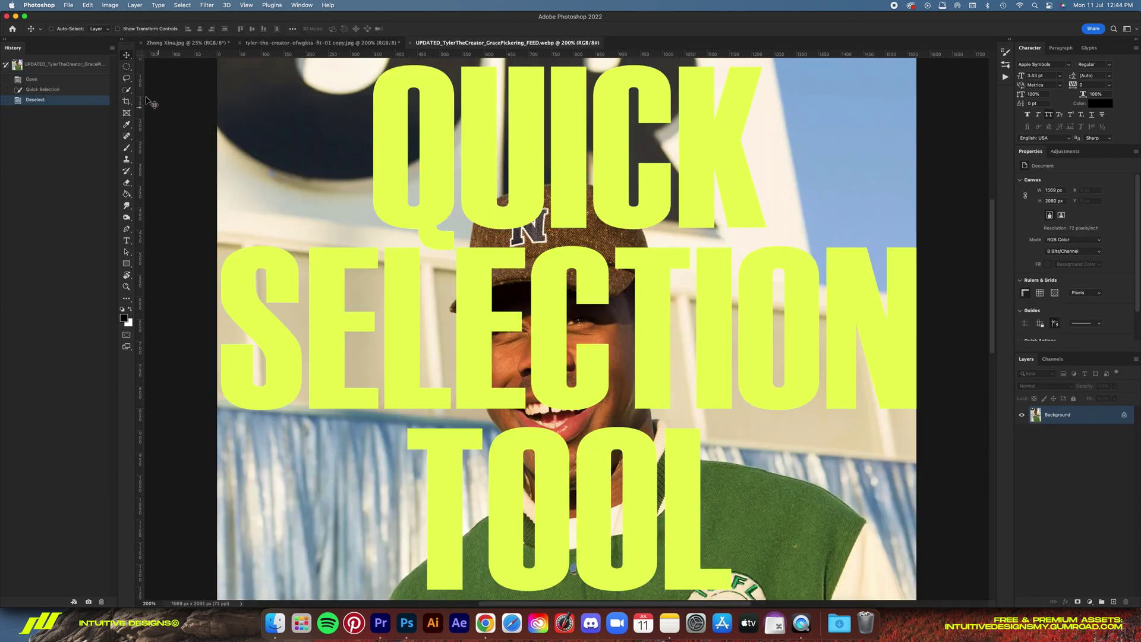
# - Switch to the Quick Selection Tool and shrink its brush slightly
pyautogui.rightClick(129, 94)
pyautogui.click(166, 107)
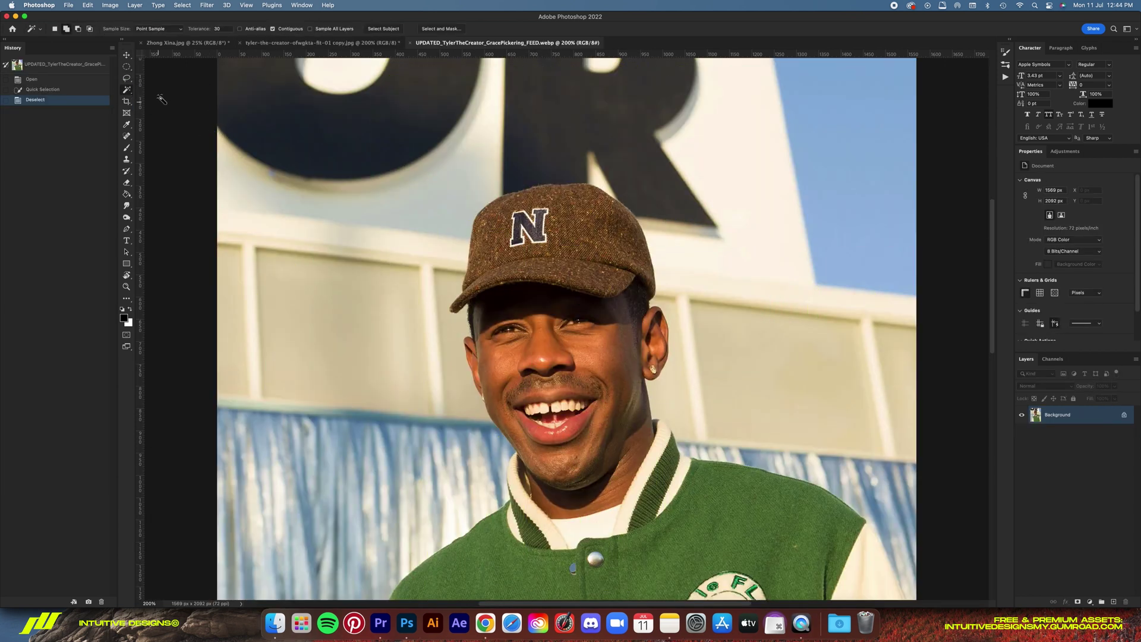
pyautogui.rightClick(131, 93)
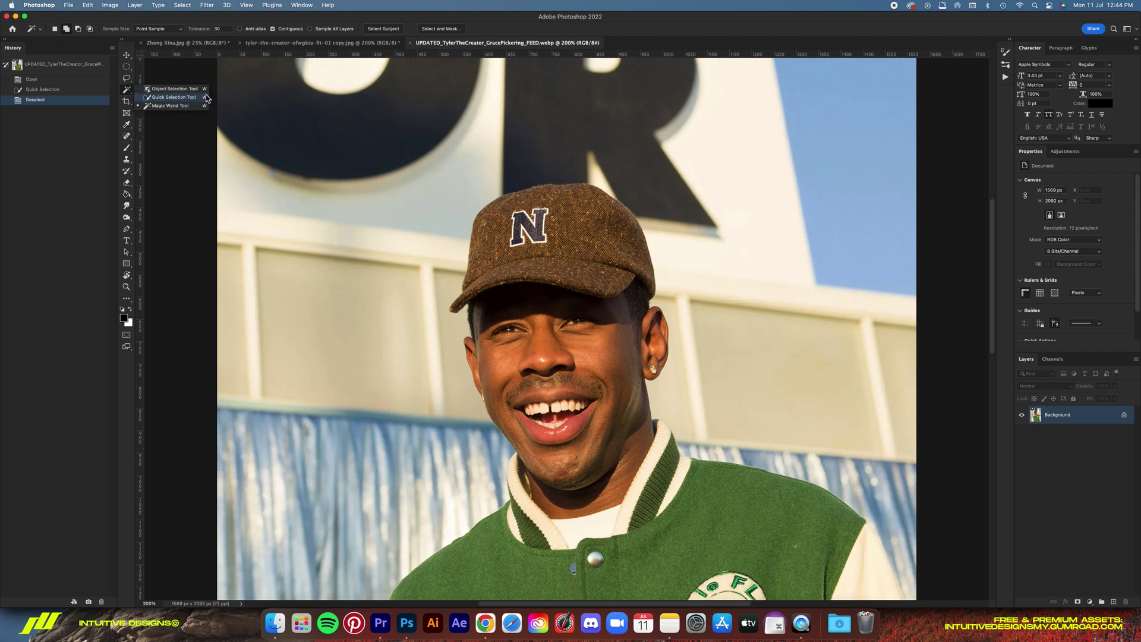
pyautogui.click(173, 96)
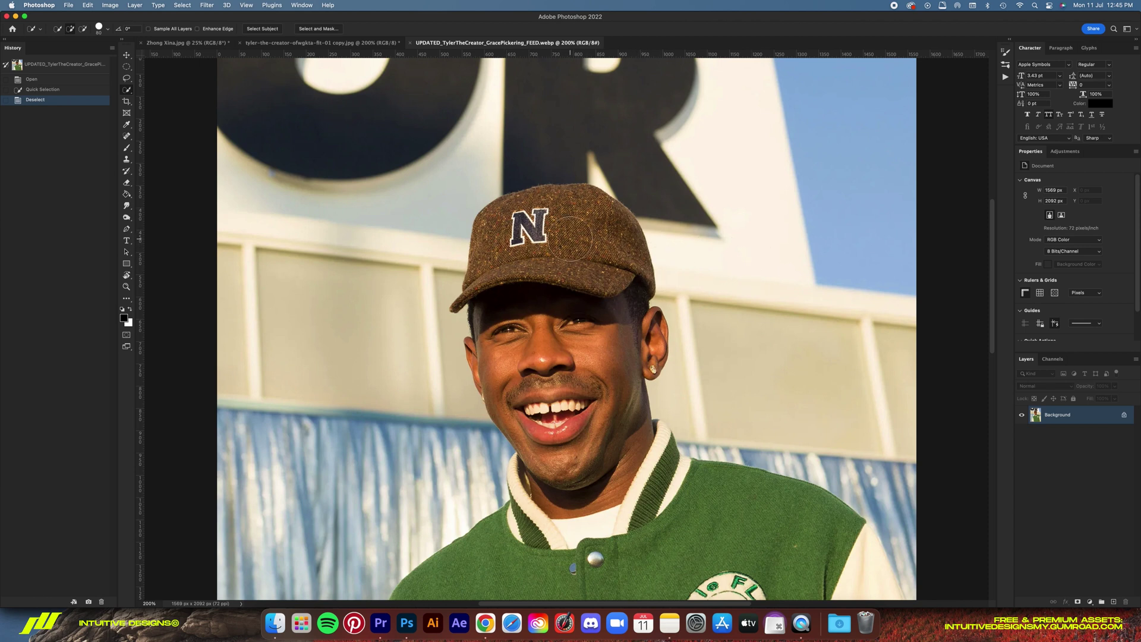
pyautogui.press('[')
# - Brush a selection over the brown cap, refining edges near the brow, hair and right side
pyautogui.moveTo(497, 232); pyautogui.dragTo(576, 229)
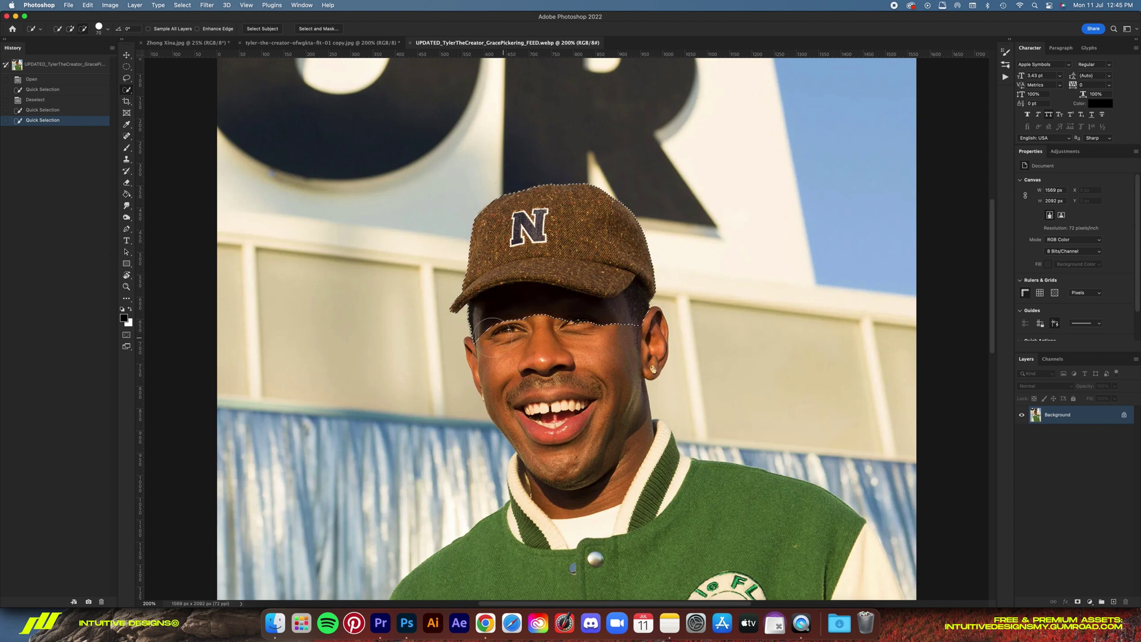
pyautogui.click(505, 318)
pyautogui.click(547, 312)
pyautogui.click(590, 315)
pyautogui.click(619, 327)
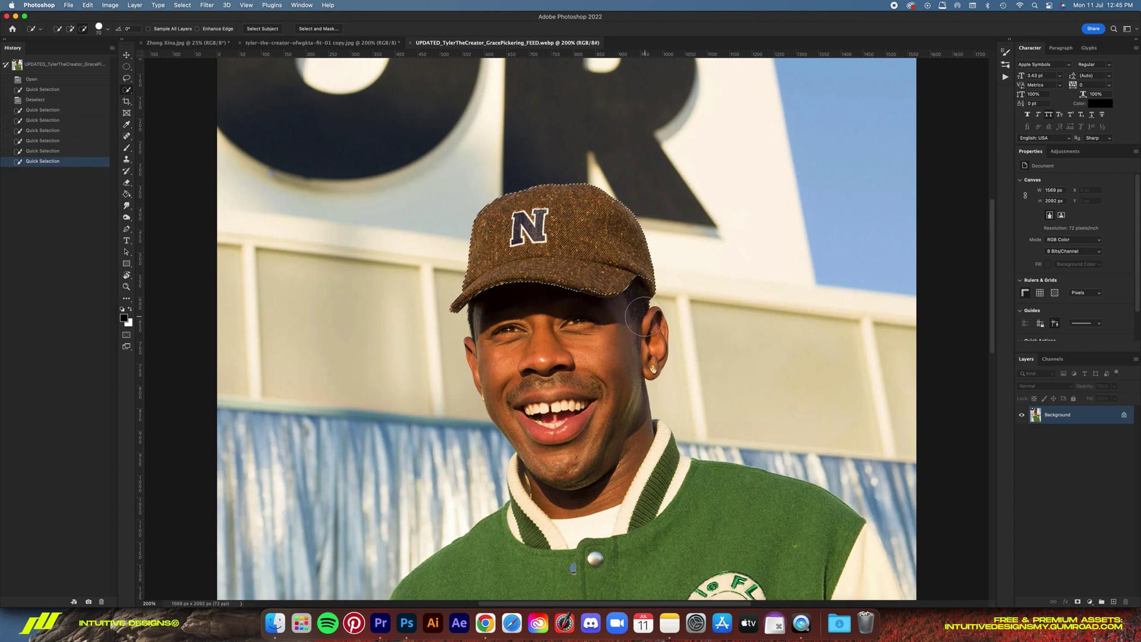
pyautogui.click(646, 300)
pyautogui.click(662, 267)
# - Output the cap selection via Select and Mask as a new layer with mask
pyautogui.rightClick(554, 226)
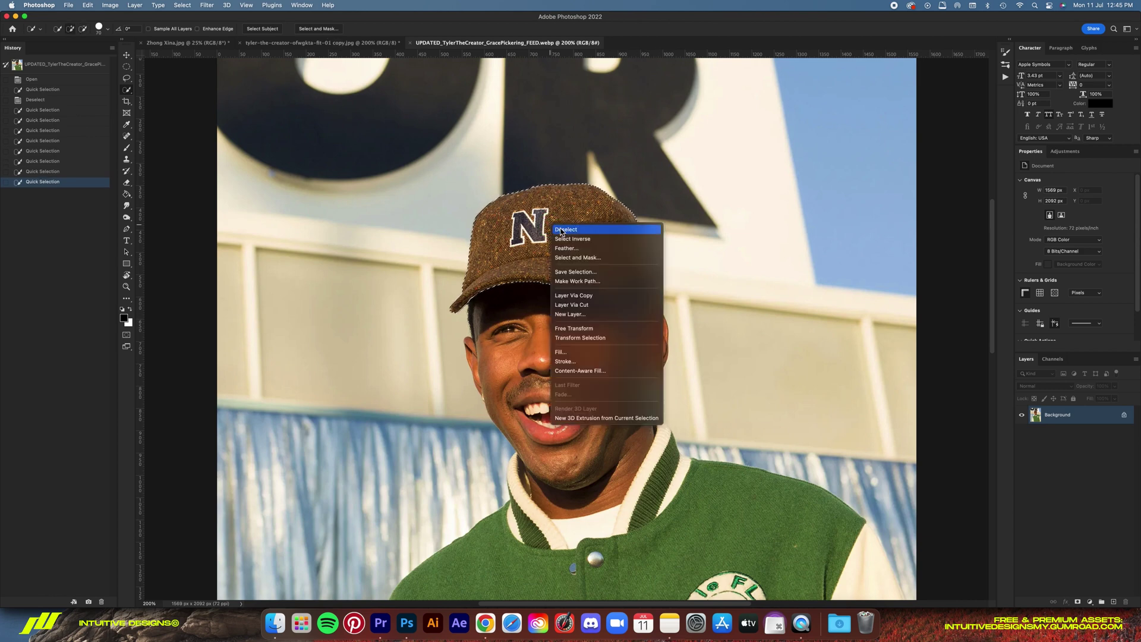
pyautogui.click(578, 257)
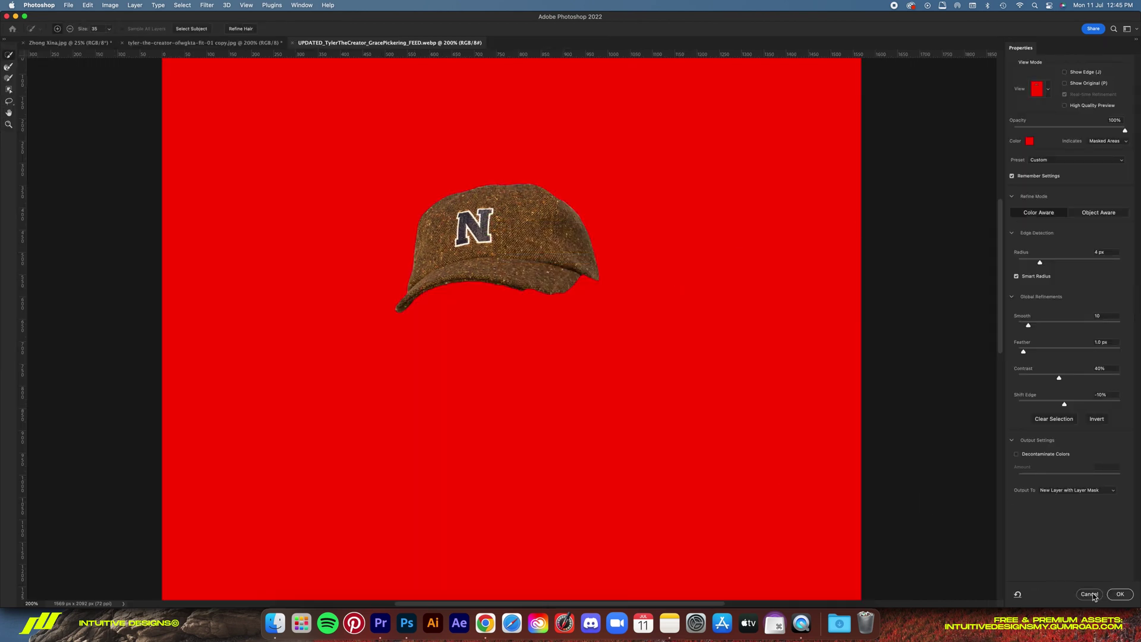
pyautogui.click(1118, 595)
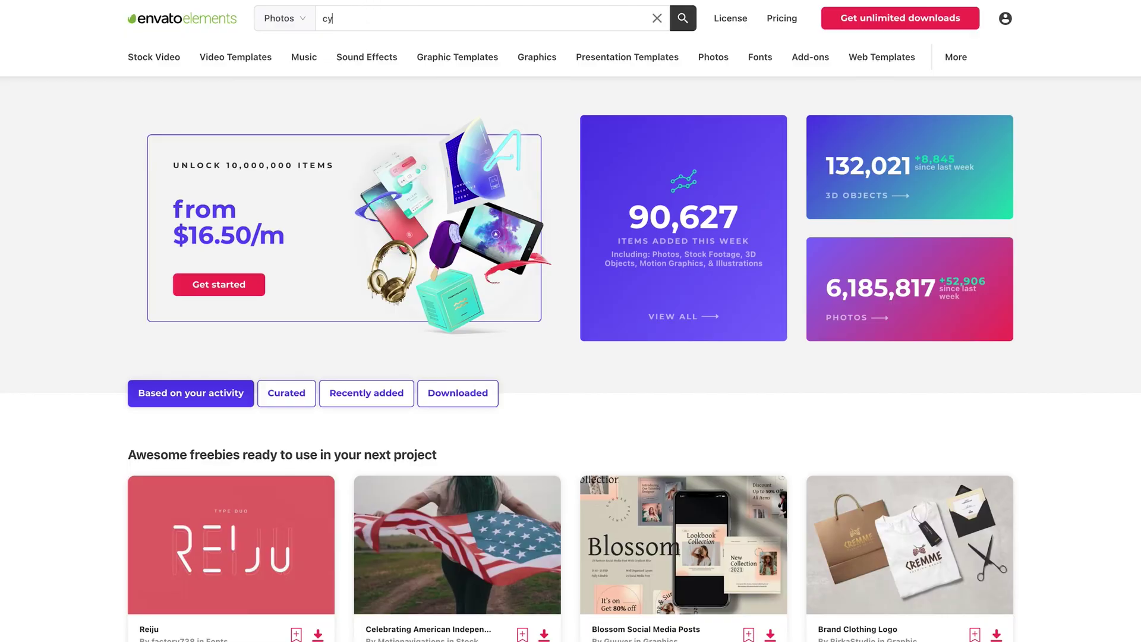
# - Run the Envato Elements Photos search for 'cyberpunk'
pyautogui.press('Return')
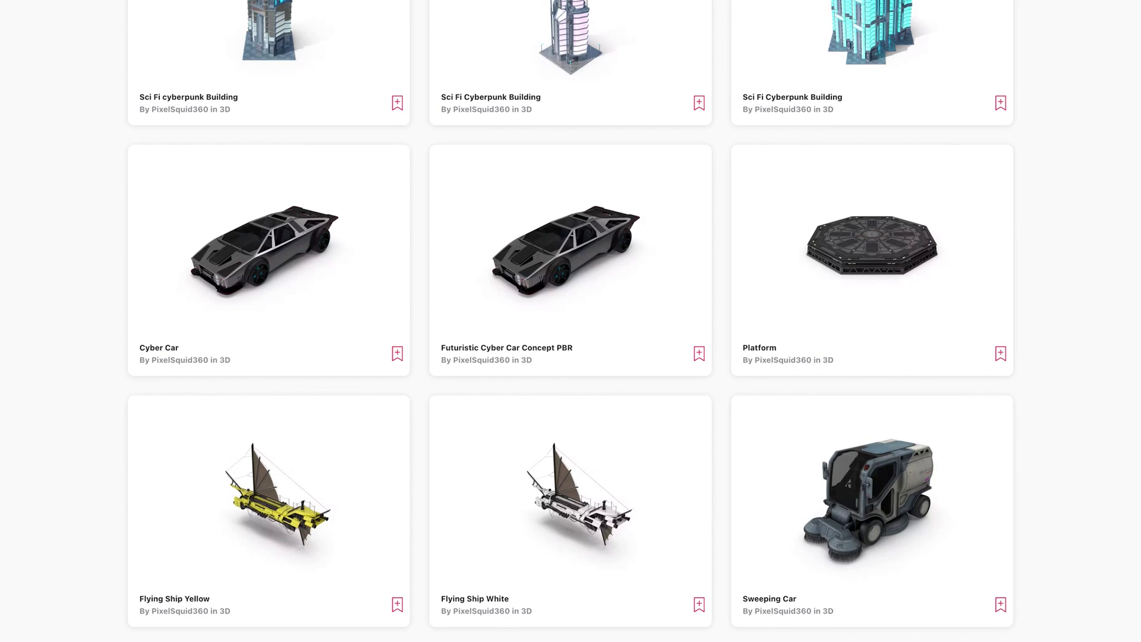
# - Scroll down through the cyberpunk 3D model results
pyautogui.scroll(-5, 571, 321)
pyautogui.scroll(-10, 571, 321)
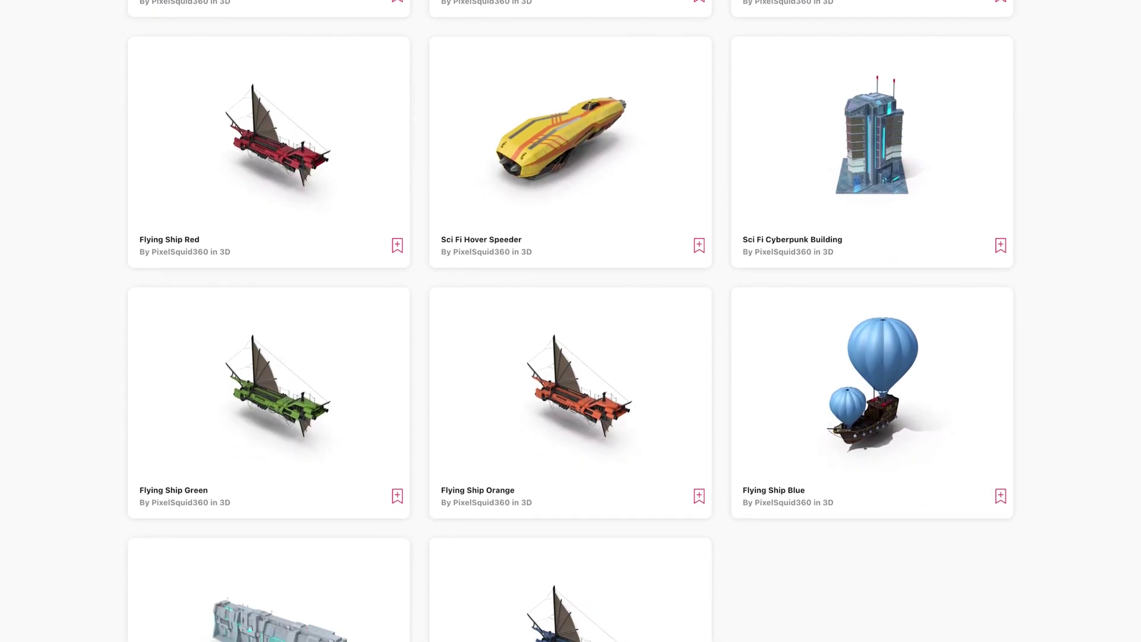
pyautogui.scroll(-10, 571, 321)
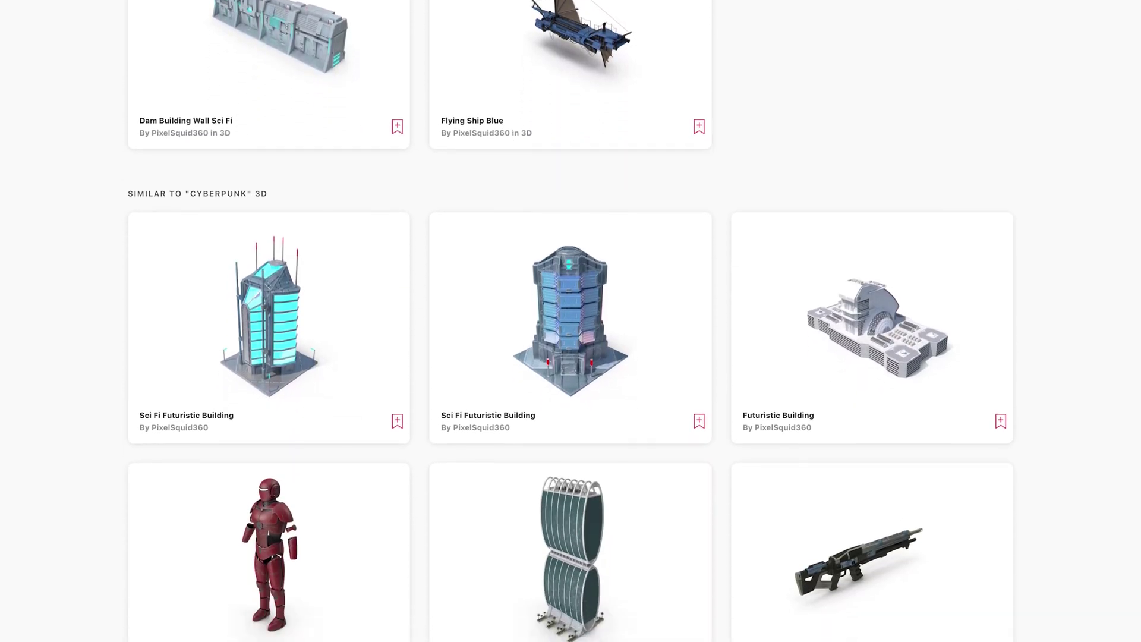
pyautogui.scroll(-10, 571, 321)
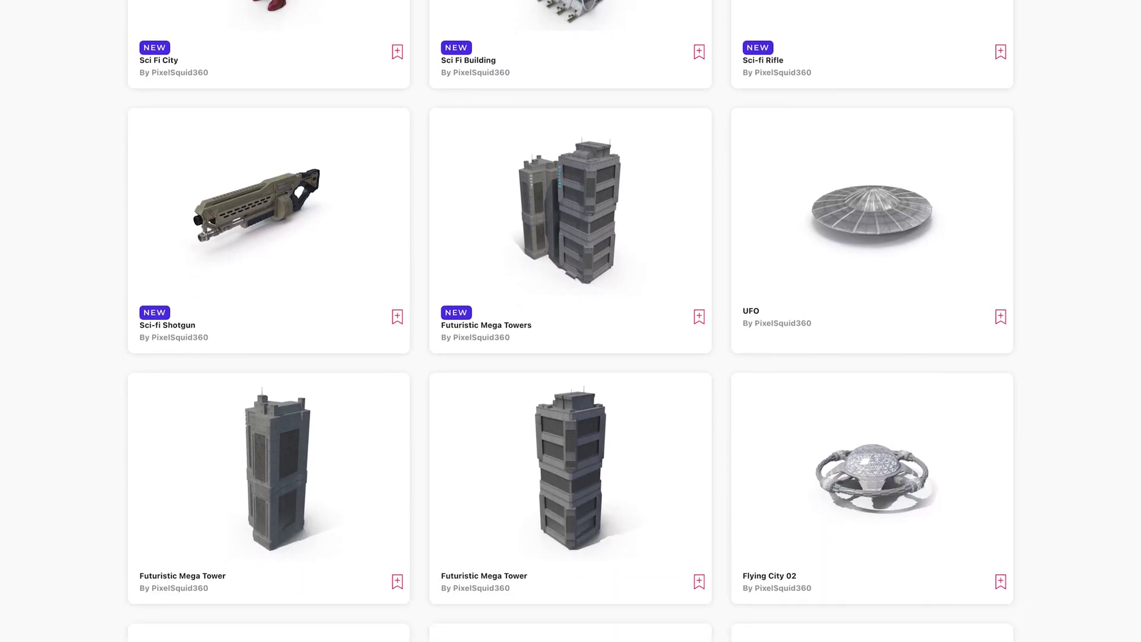
pyautogui.scroll(-5, 570, 321)
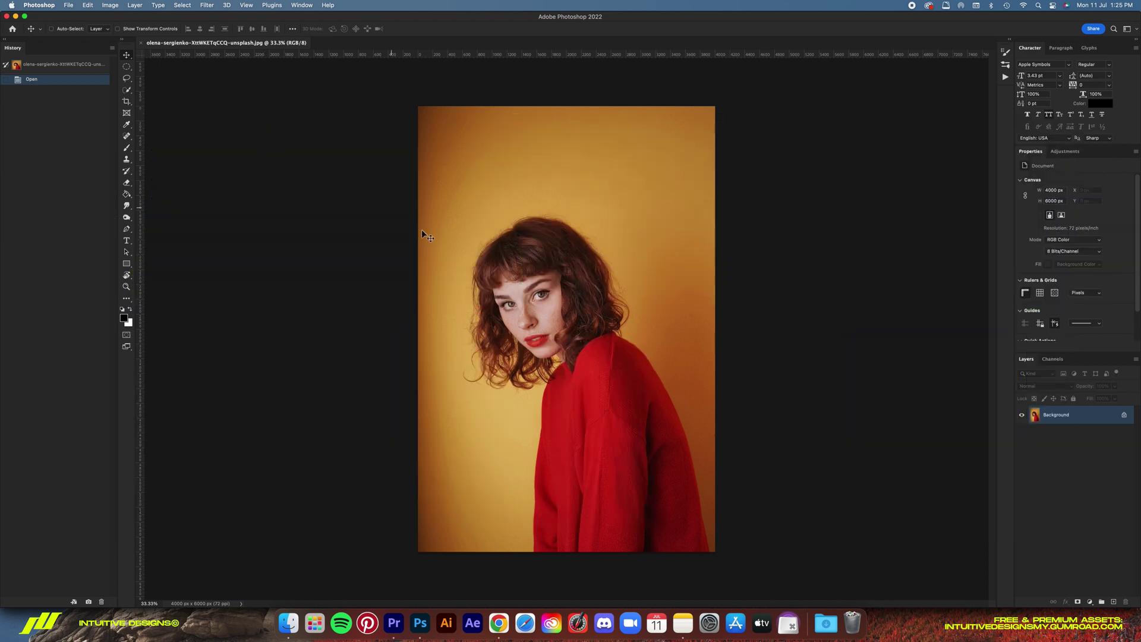
# - Zoom in, duplicate the portrait to Layer 1, and add a black-filled layer above Background
pyautogui.press('super+equal')
pyautogui.press('super+equal')
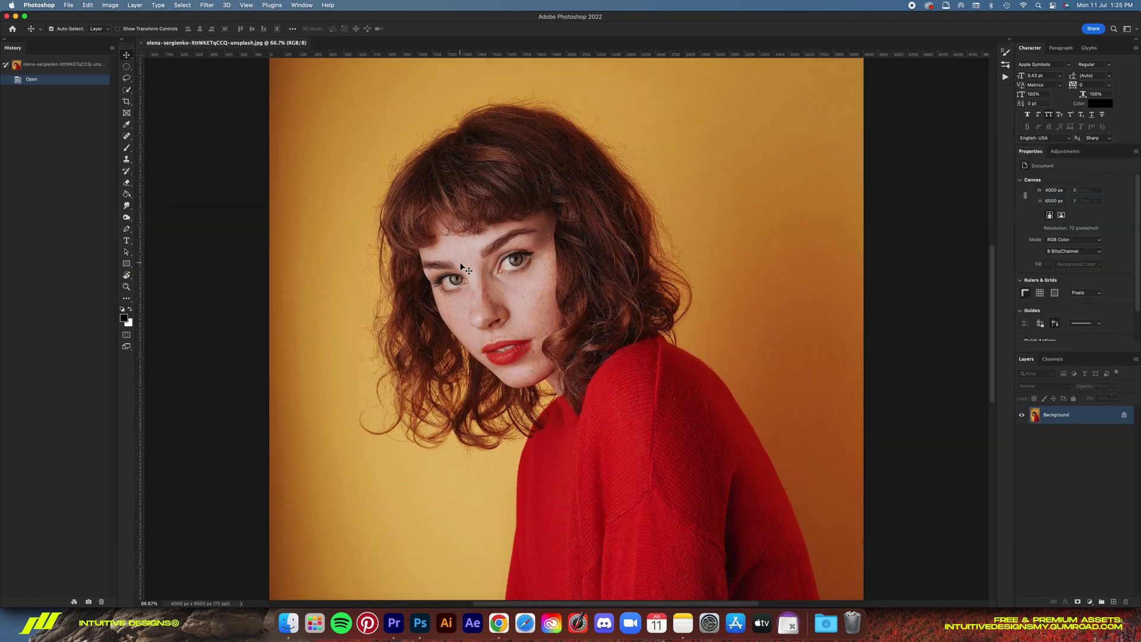
pyautogui.press('super+equal')
pyautogui.hscroll(-5, 460, 266)
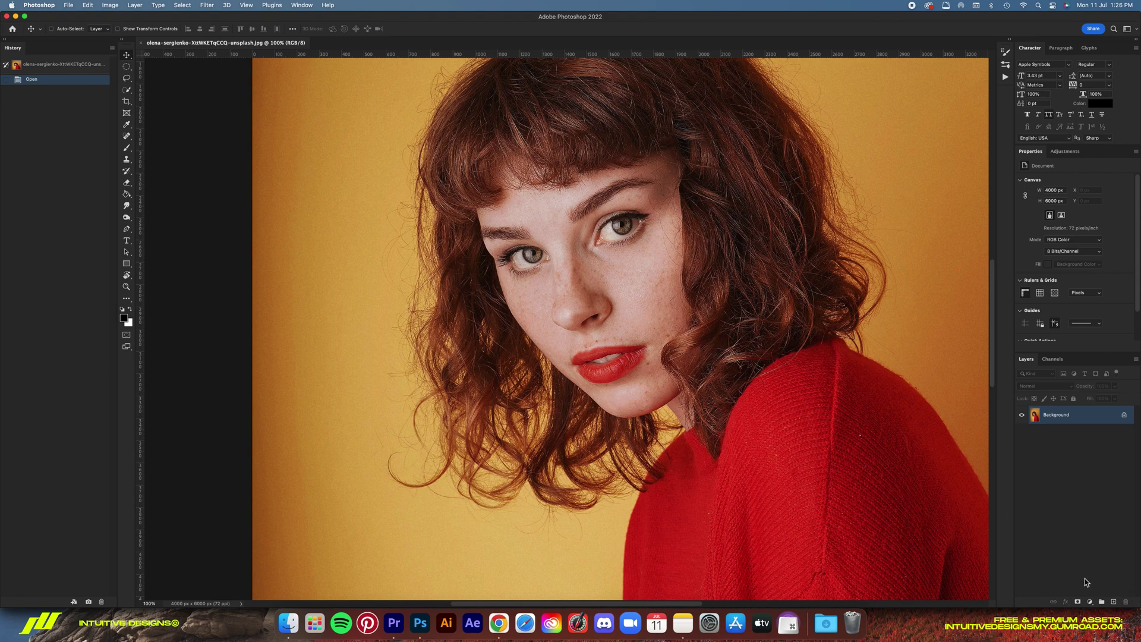
pyautogui.press('super+j')
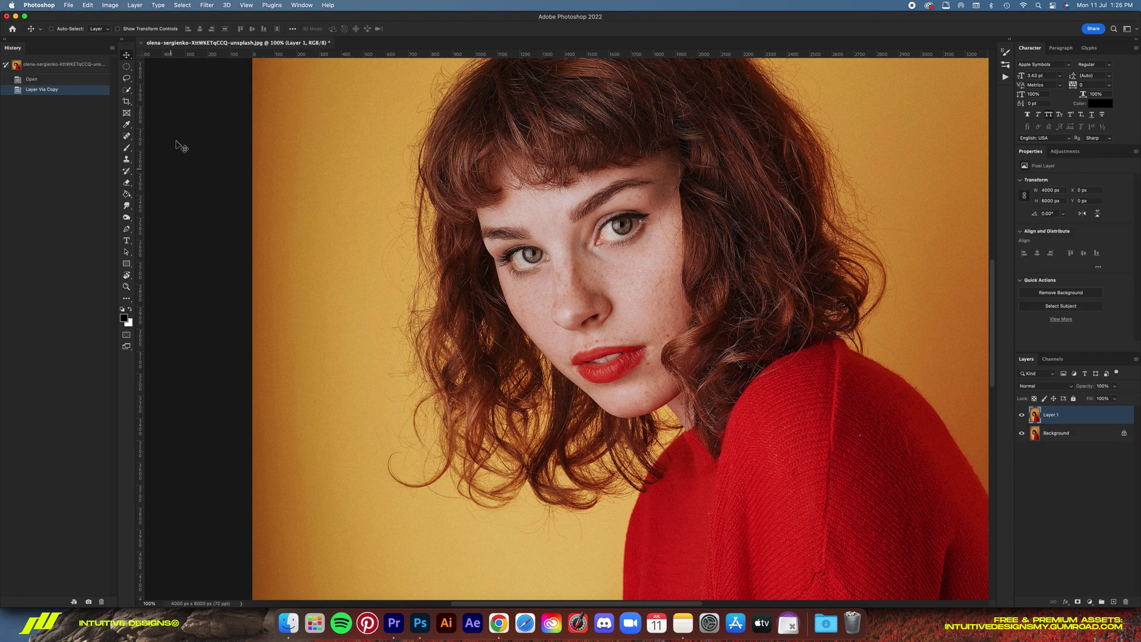
pyautogui.click(1080, 435)
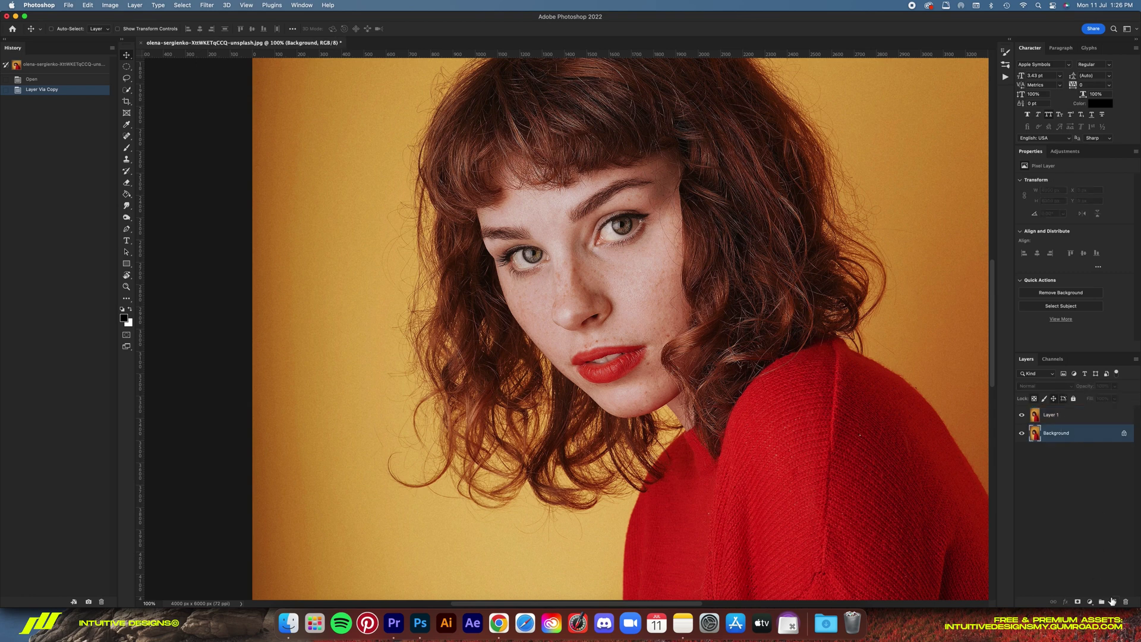
pyautogui.click(1113, 602)
pyautogui.press('g')
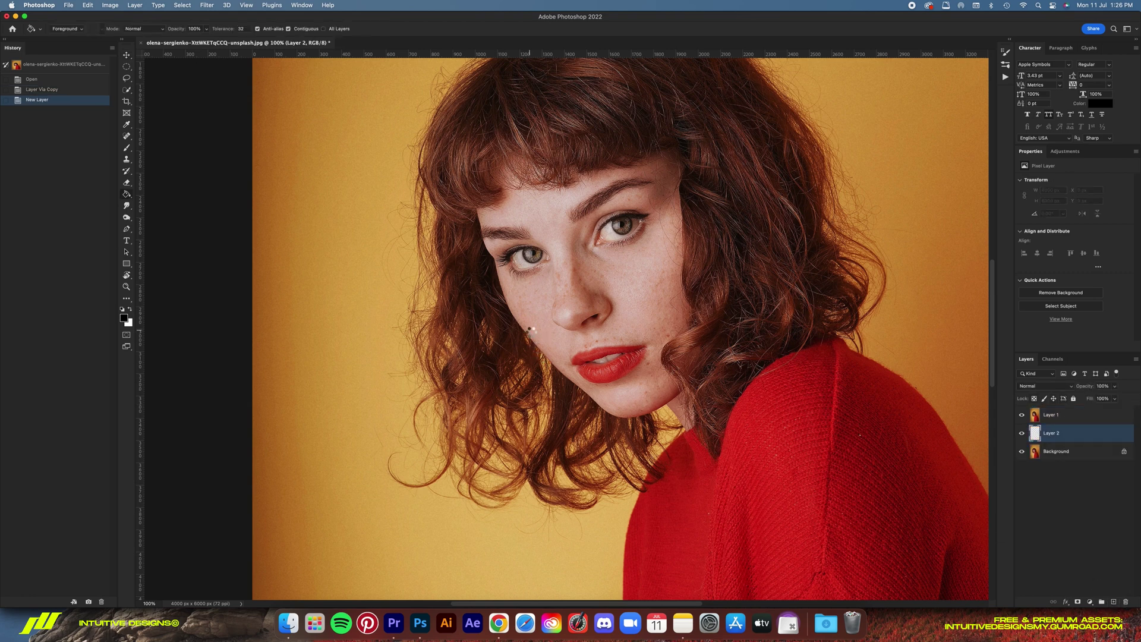
pyautogui.click(530, 329)
# - Select Layer 1 and set up the Background Eraser Tool with Limits set to Discontiguous
pyautogui.press('v')
pyautogui.click(1063, 420)
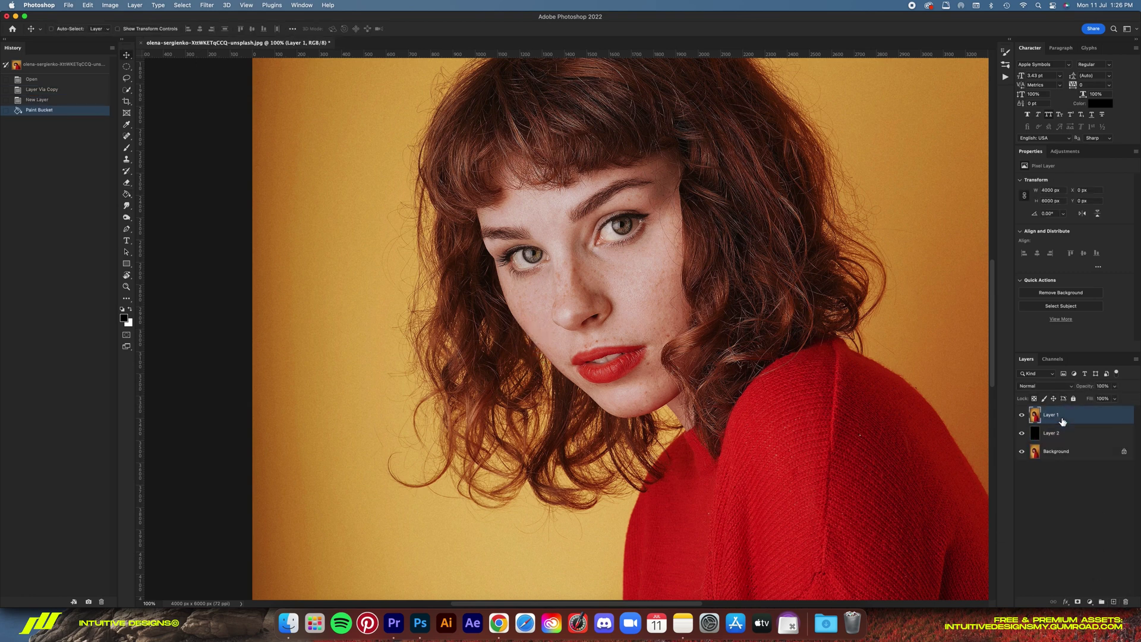
pyautogui.press('e')
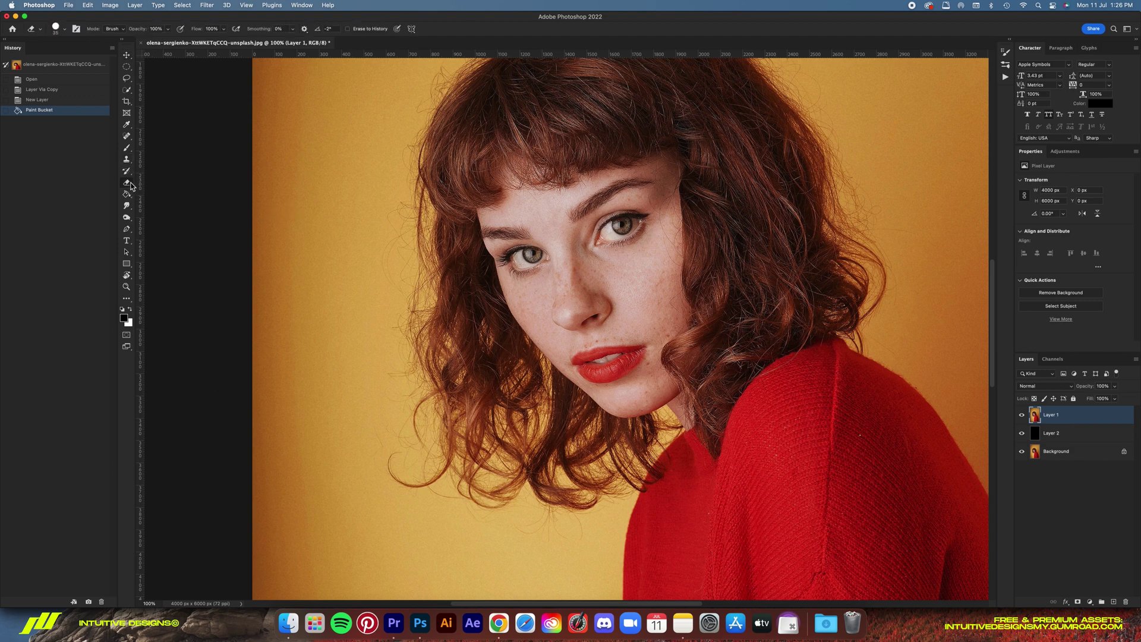
pyautogui.click(128, 185)
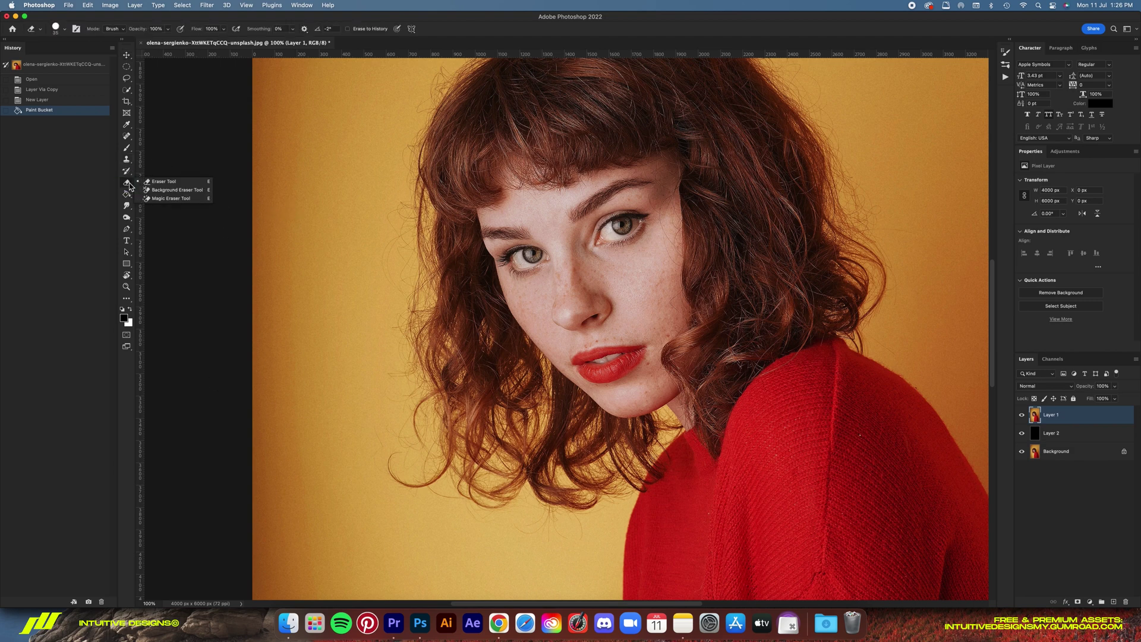
pyautogui.click(180, 192)
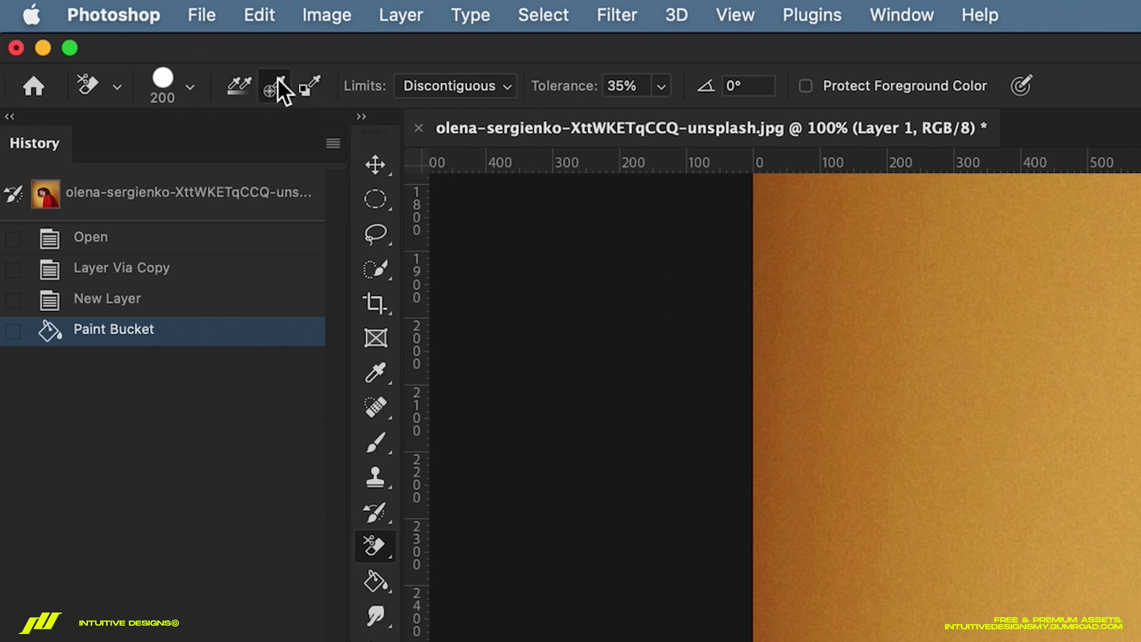
pyautogui.click(448, 89)
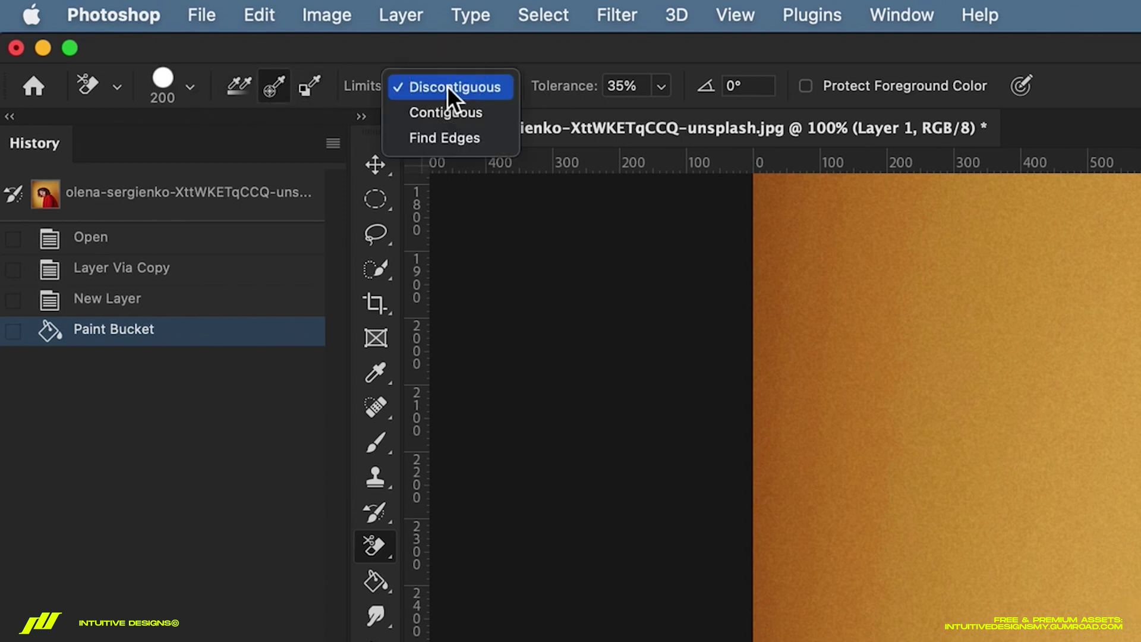
pyautogui.click(472, 58)
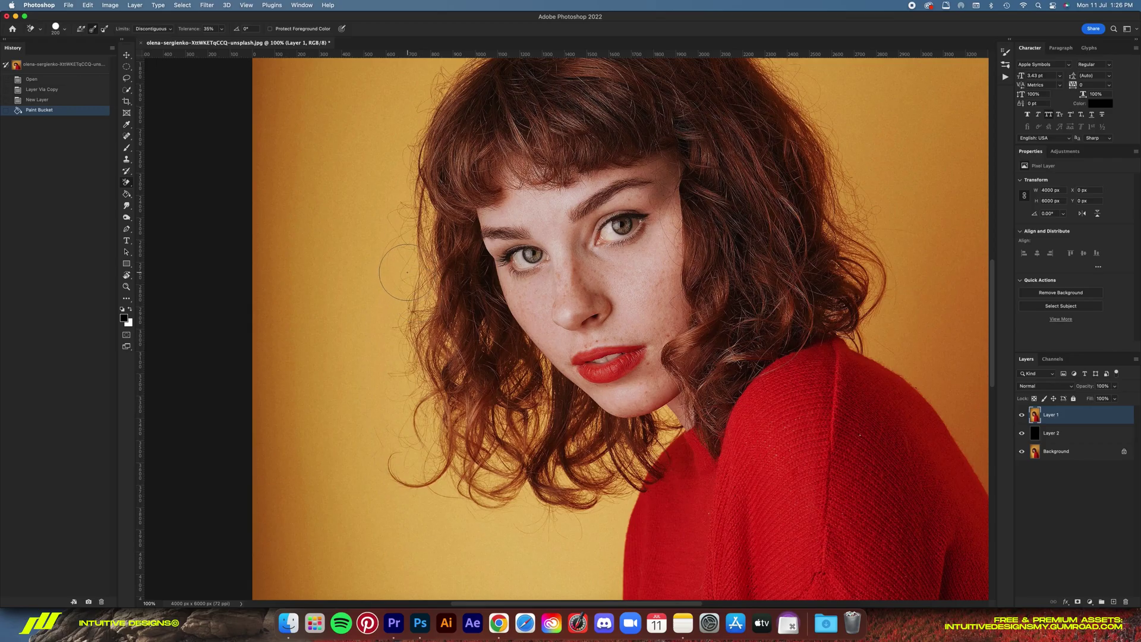
# - Erase the yellow backdrop along the hair's left edge, lower hair, and beside the chin
pyautogui.moveTo(407, 272)
pyautogui.mouseDown()
pyautogui.moveTo(416, 295)
pyautogui.moveTo(419, 199)
pyautogui.moveTo(403, 182)
pyautogui.moveTo(440, 425)
pyautogui.moveTo(422, 422)
pyautogui.moveTo(407, 342)
pyautogui.moveTo(397, 428)
pyautogui.moveTo(379, 441)
pyautogui.moveTo(419, 500)
pyautogui.moveTo(541, 511)
pyautogui.mouseUp()
pyautogui.moveTo(460, 450)
pyautogui.mouseDown()
pyautogui.moveTo(523, 440)
pyautogui.moveTo(524, 404)
pyautogui.moveTo(619, 494)
pyautogui.moveTo(591, 510)
pyautogui.moveTo(422, 508)
pyautogui.mouseUp()
pyautogui.moveTo(654, 486)
pyautogui.mouseDown()
pyautogui.moveTo(659, 455)
pyautogui.moveTo(634, 463)
pyautogui.mouseUp()
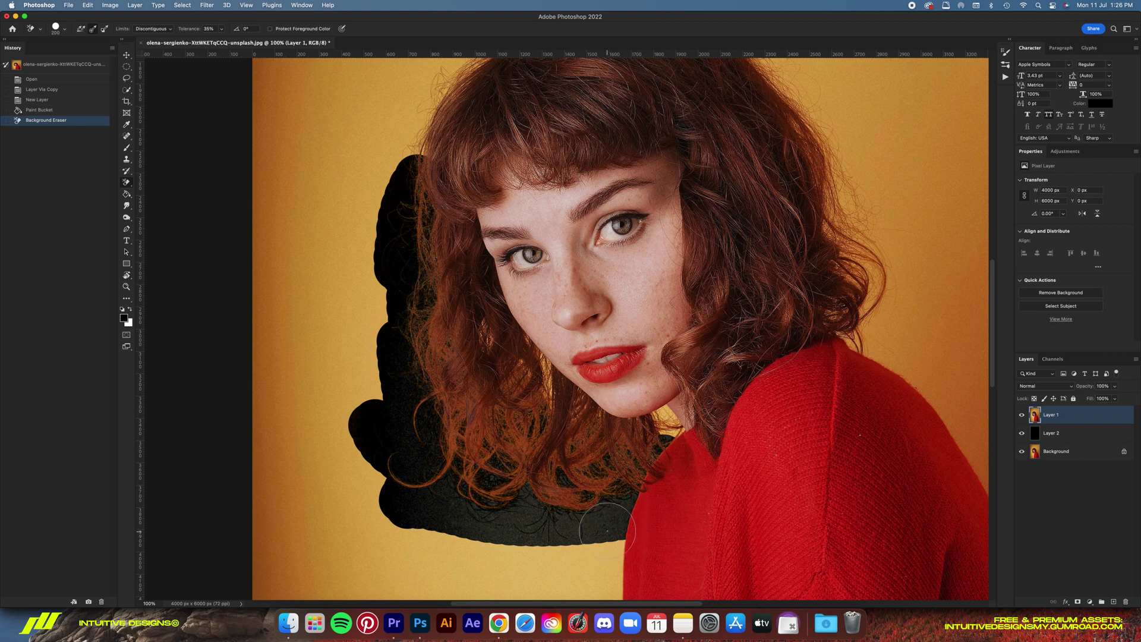
pyautogui.moveTo(614, 529)
pyautogui.mouseDown()
pyautogui.moveTo(592, 504)
pyautogui.moveTo(626, 525)
pyautogui.moveTo(545, 518)
pyautogui.moveTo(626, 504)
pyautogui.moveTo(520, 500)
pyautogui.moveTo(638, 489)
pyautogui.moveTo(477, 510)
pyautogui.moveTo(506, 550)
pyautogui.moveTo(517, 527)
pyautogui.moveTo(422, 489)
pyautogui.moveTo(558, 505)
pyautogui.moveTo(438, 437)
pyautogui.moveTo(396, 384)
pyautogui.moveTo(429, 466)
pyautogui.moveTo(408, 341)
pyautogui.moveTo(425, 280)
pyautogui.moveTo(405, 224)
pyautogui.moveTo(398, 333)
pyautogui.mouseUp()
# - Hide the black Layer 2 and the Background to reveal the transparent cutout
pyautogui.click(1022, 433)
pyautogui.click(1022, 452)
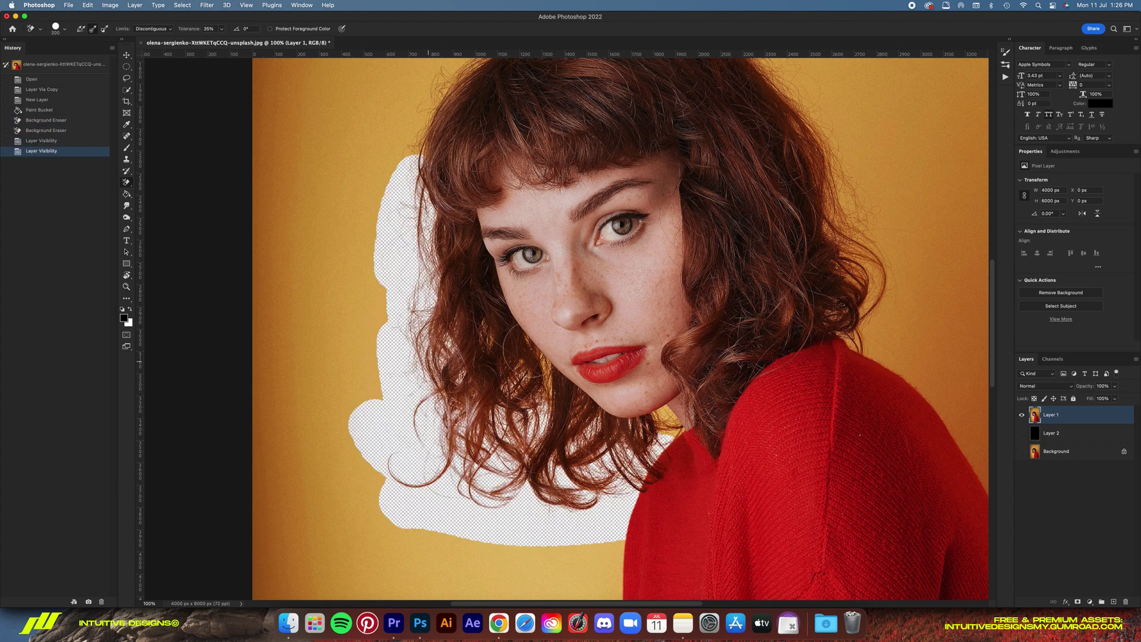
pyautogui.press('v')
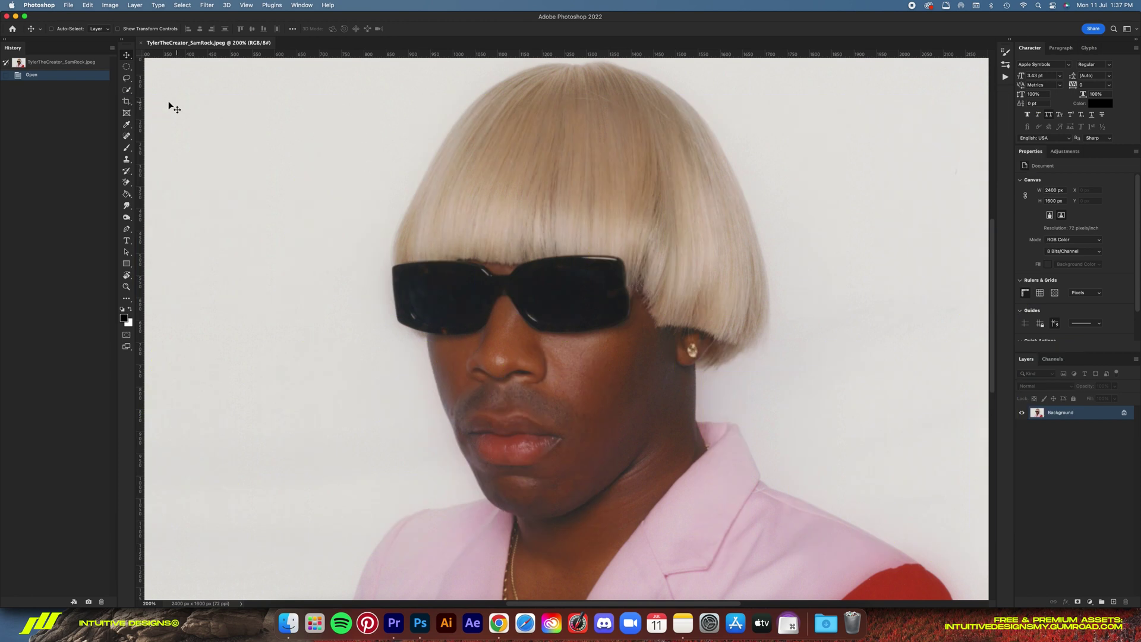
# - Switch to the Magnetic Lasso Tool from the lasso tool group
pyautogui.press('l')
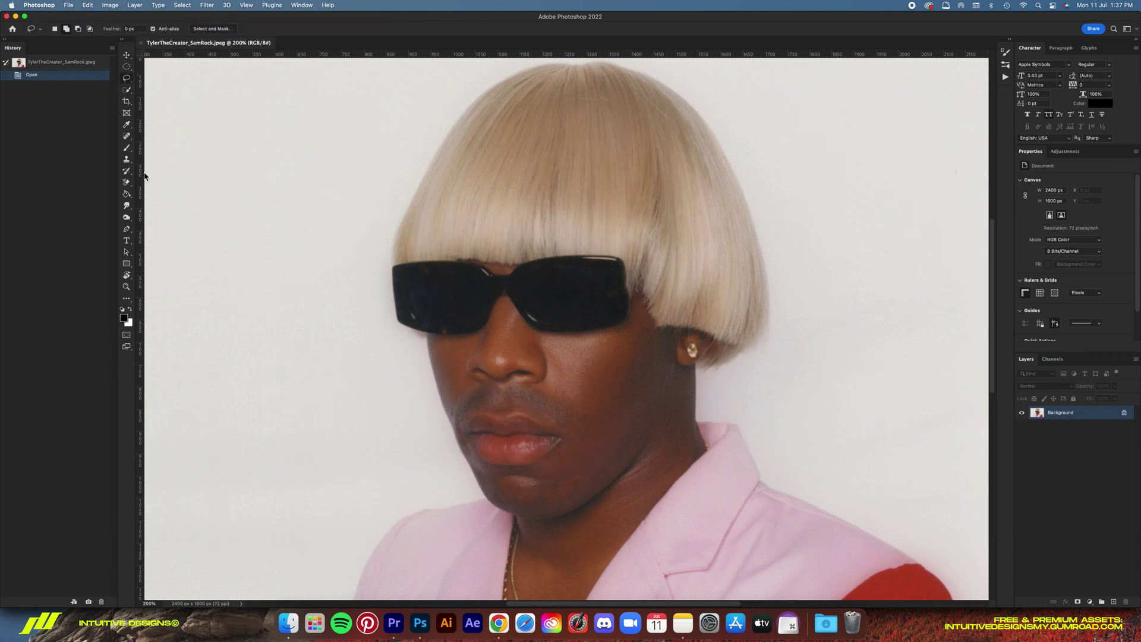
pyautogui.click(127, 82)
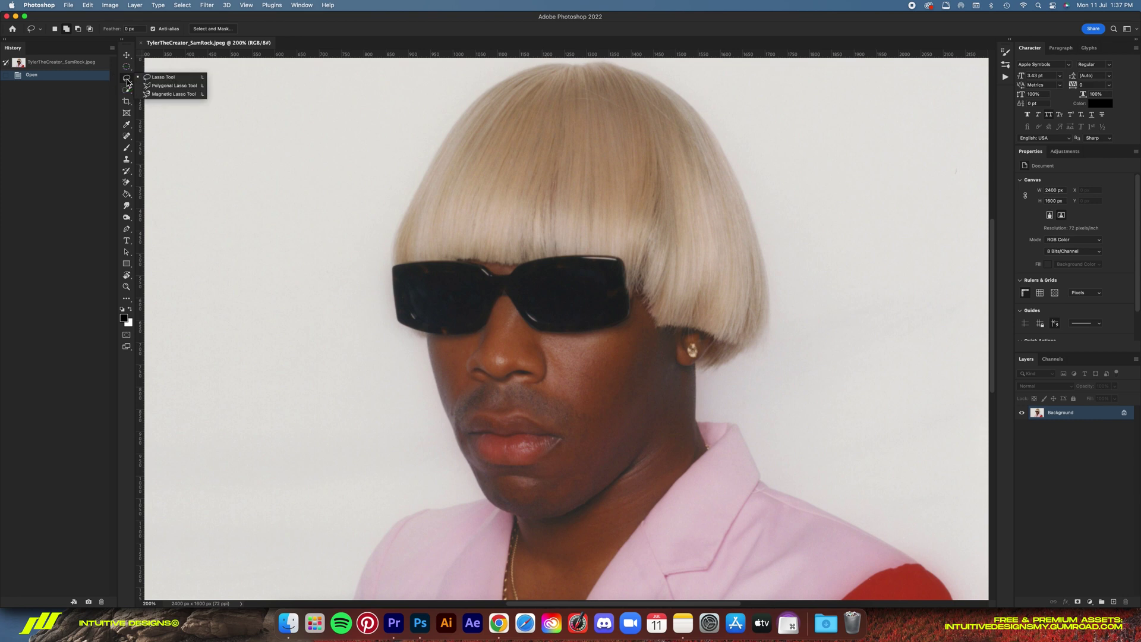
pyautogui.click(189, 96)
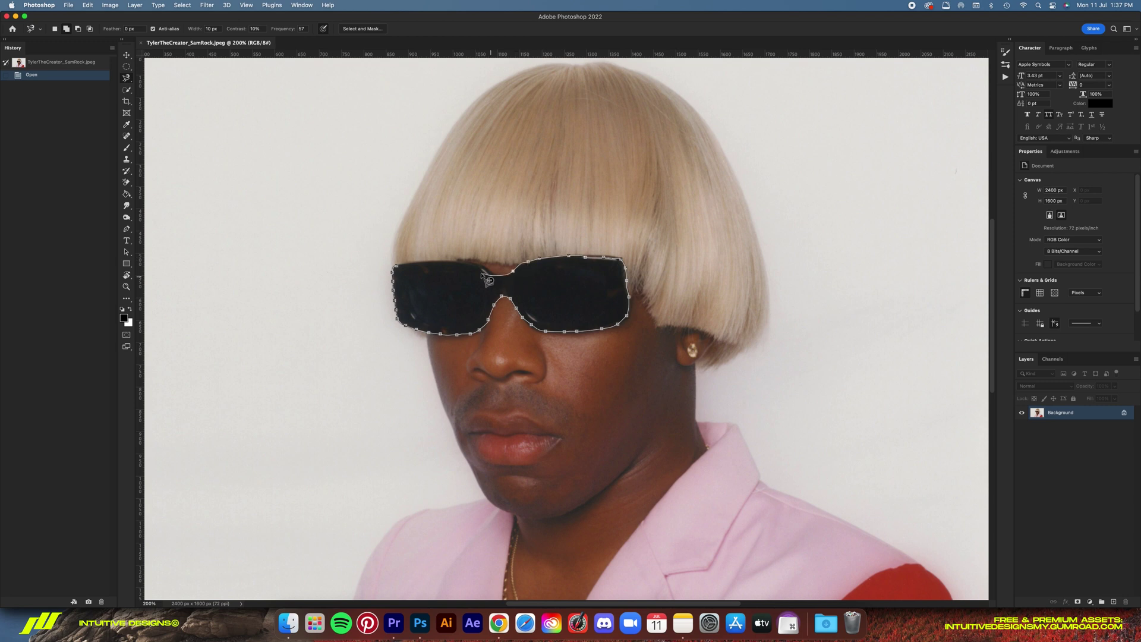
# - Close the Magnetic Lasso outline around the sunglasses and bring up its context menu
pyautogui.click(402, 269)
pyautogui.rightClick(425, 273)
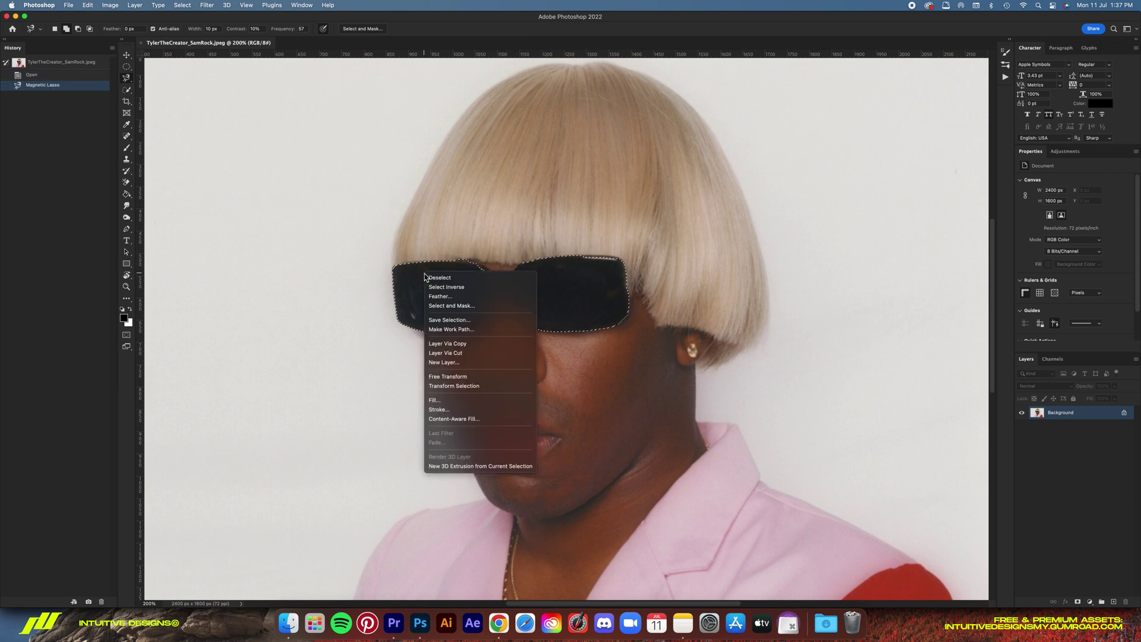